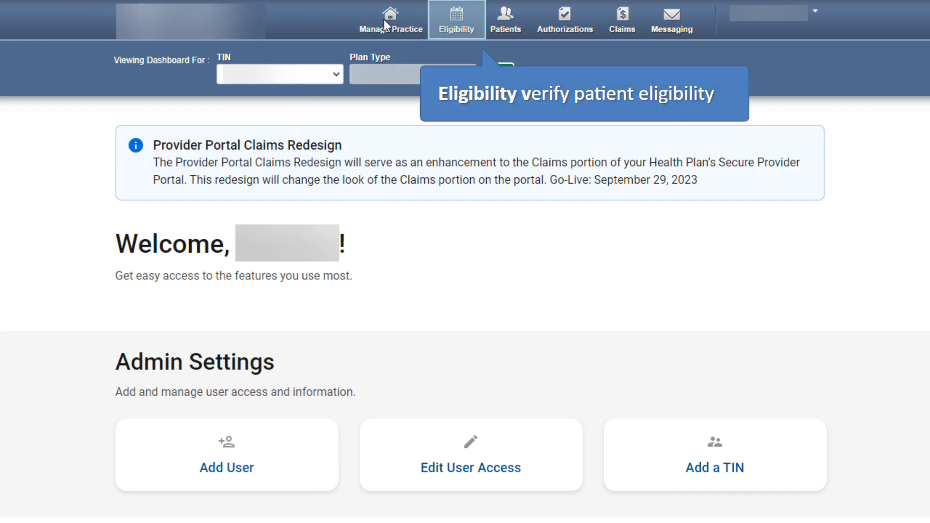
click(457, 19)
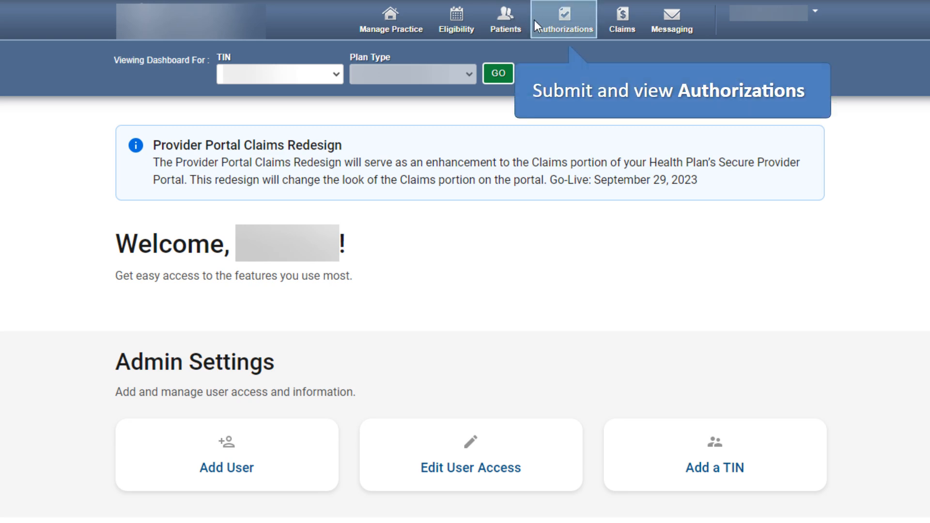
click(569, 22)
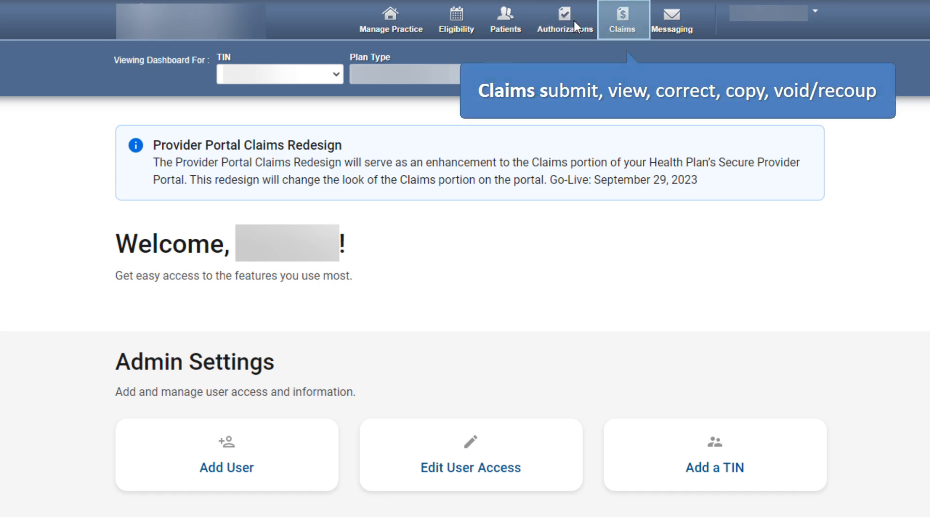
click(622, 20)
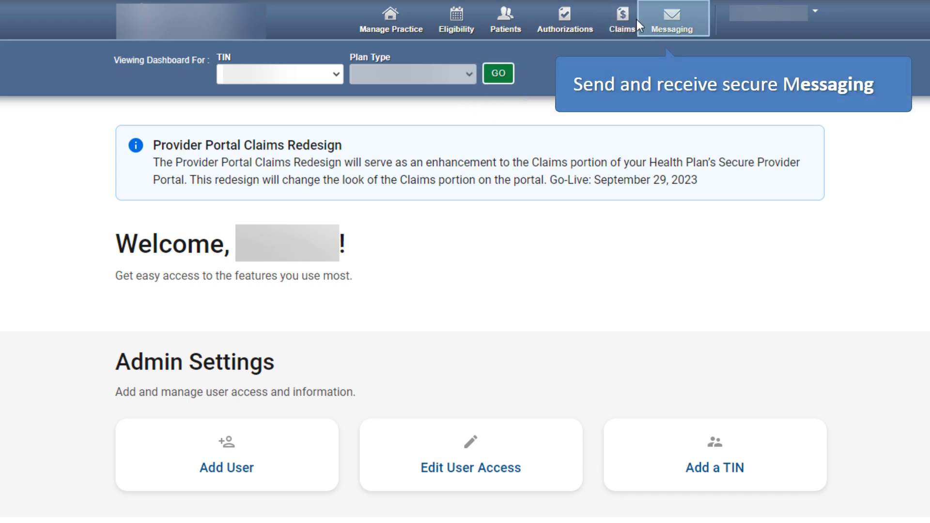
click(669, 19)
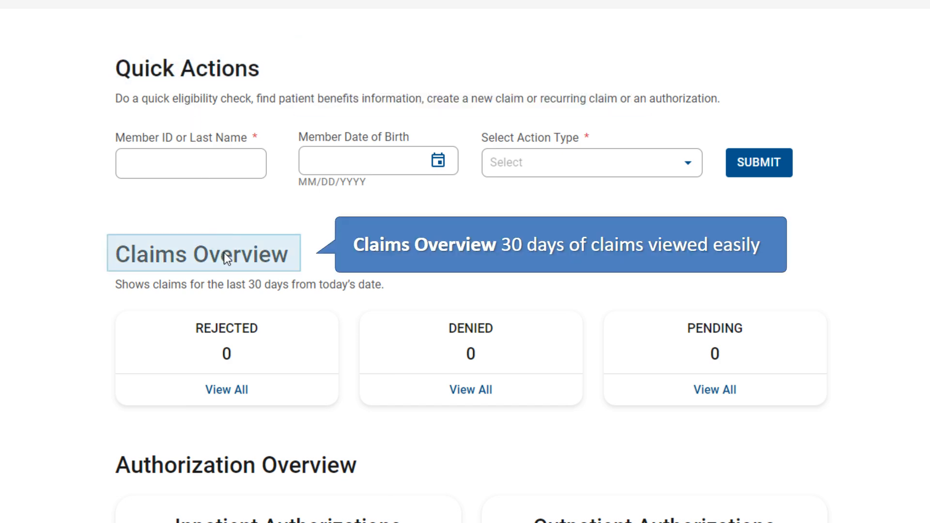
scroll(224, 252, down, 9)
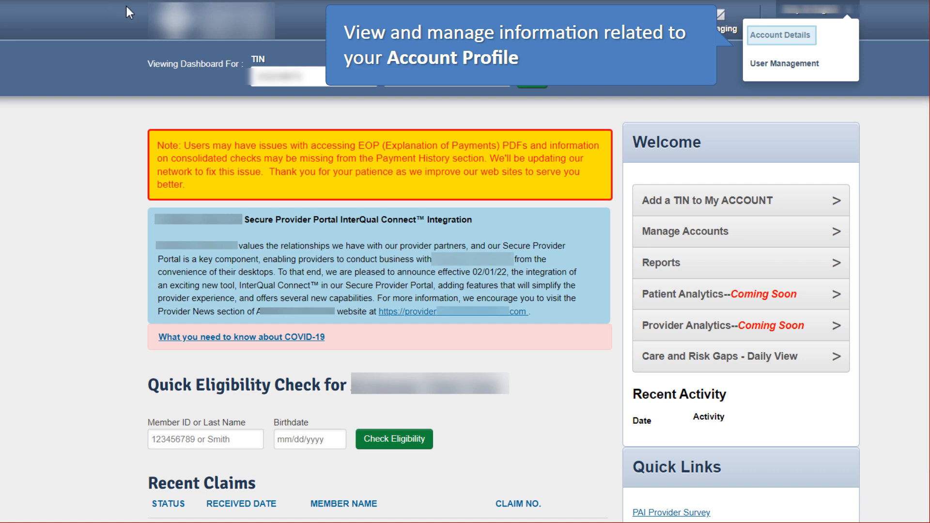
Open the account details, go to the email field of the account update form, and try to add a TIN
click(783, 37)
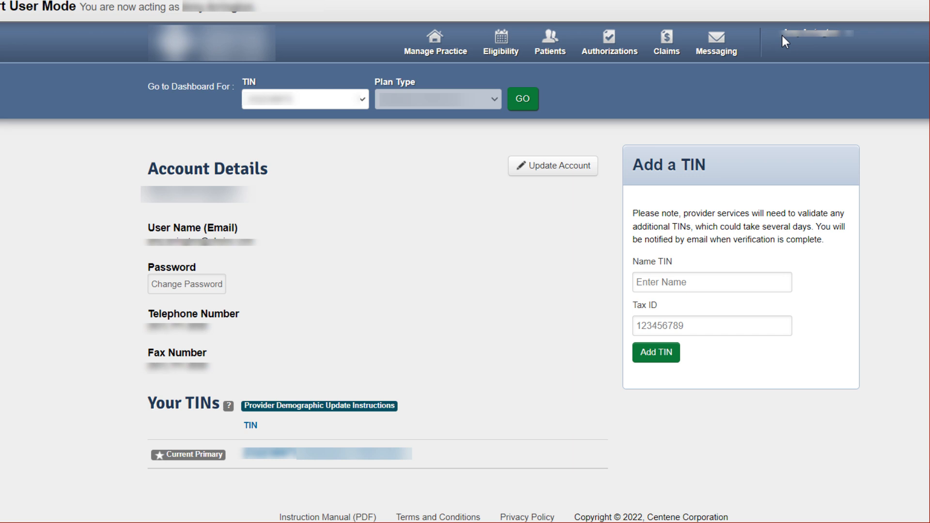
click(548, 165)
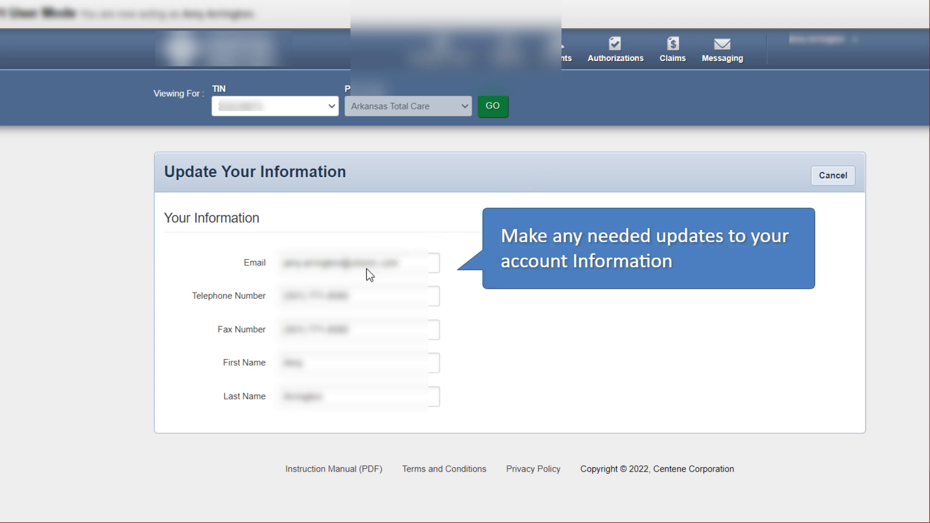
click(353, 275)
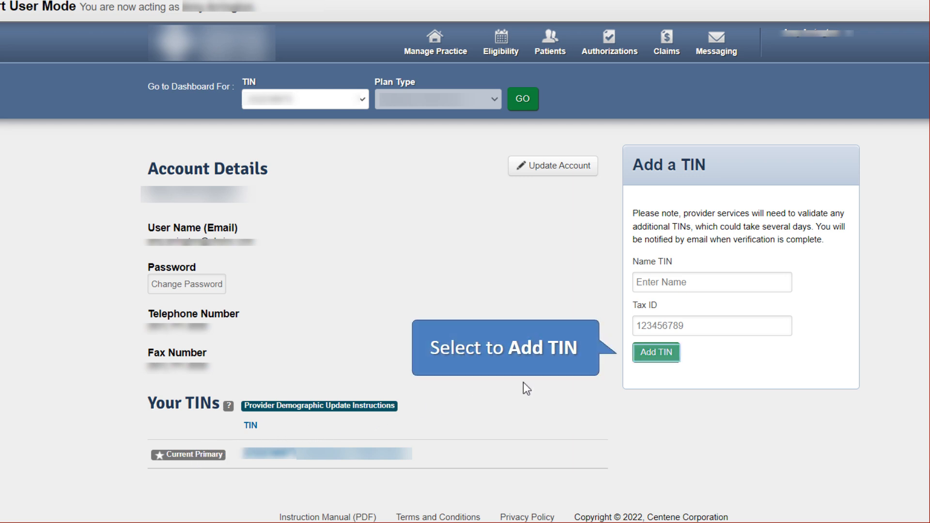
click(656, 354)
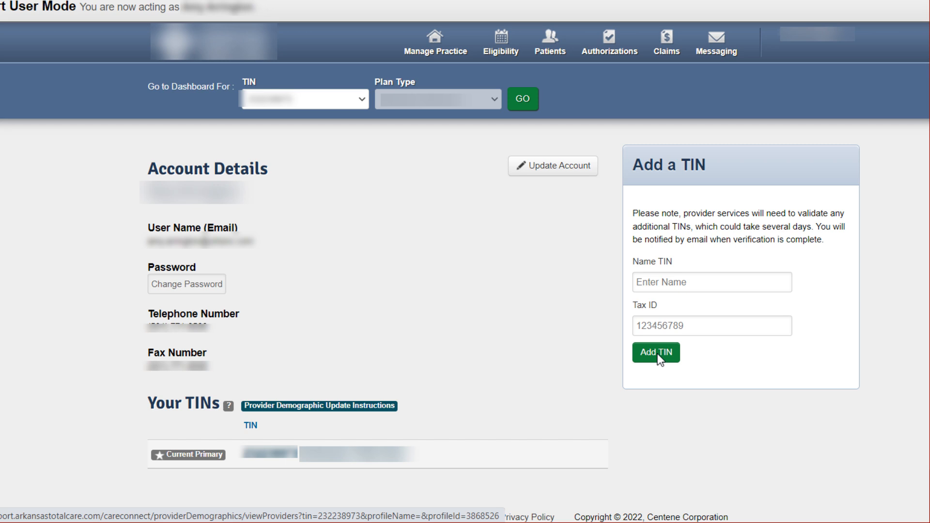
Open the current primary TIN's first associated provider and start editing its service location
click(275, 451)
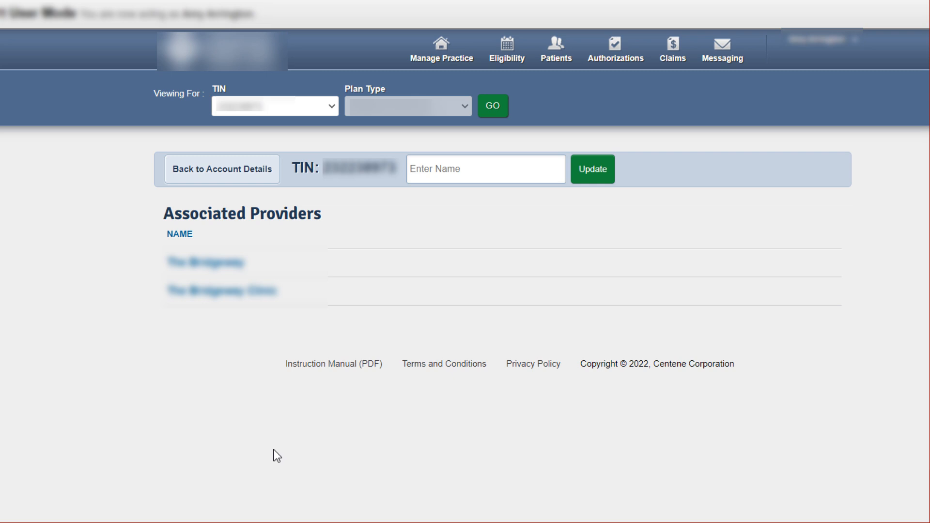
click(214, 262)
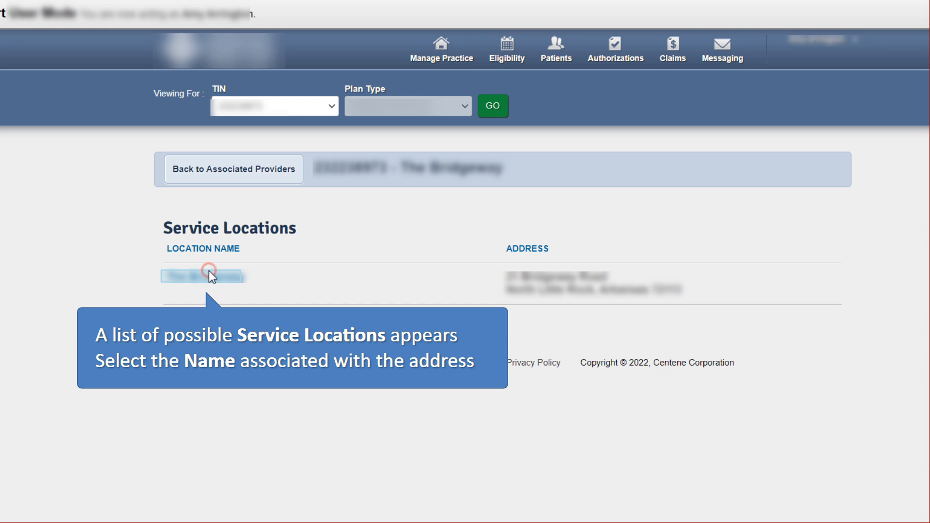
click(210, 276)
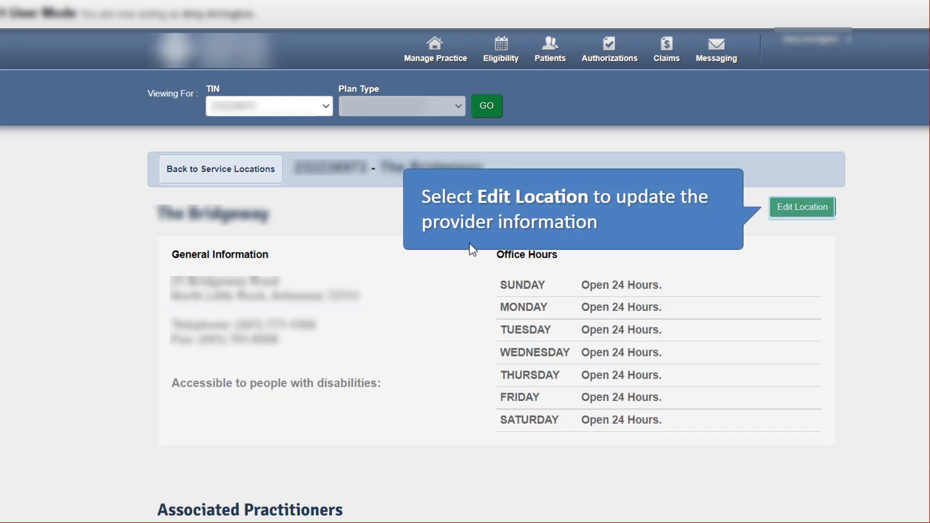
click(802, 207)
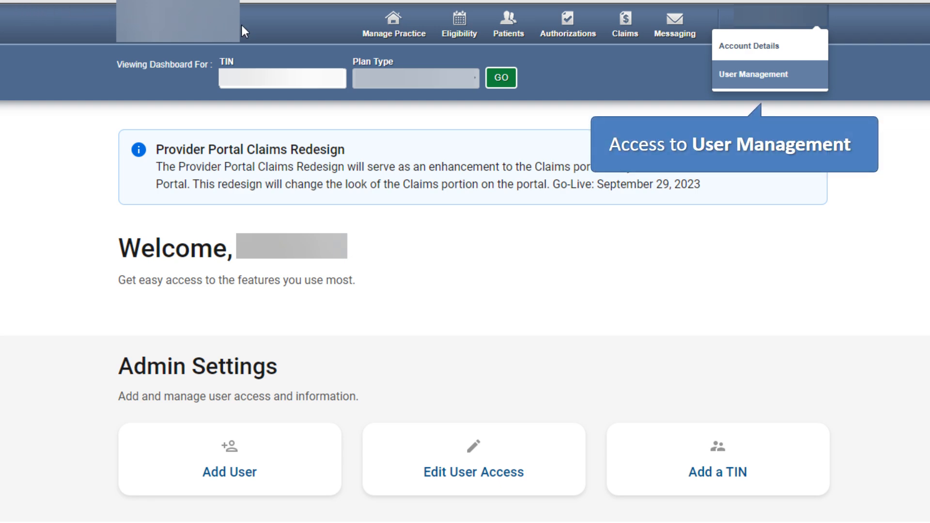
Open the first listed user's permissions from User Management, go to the Manage Account access option, and submit the user update
click(757, 77)
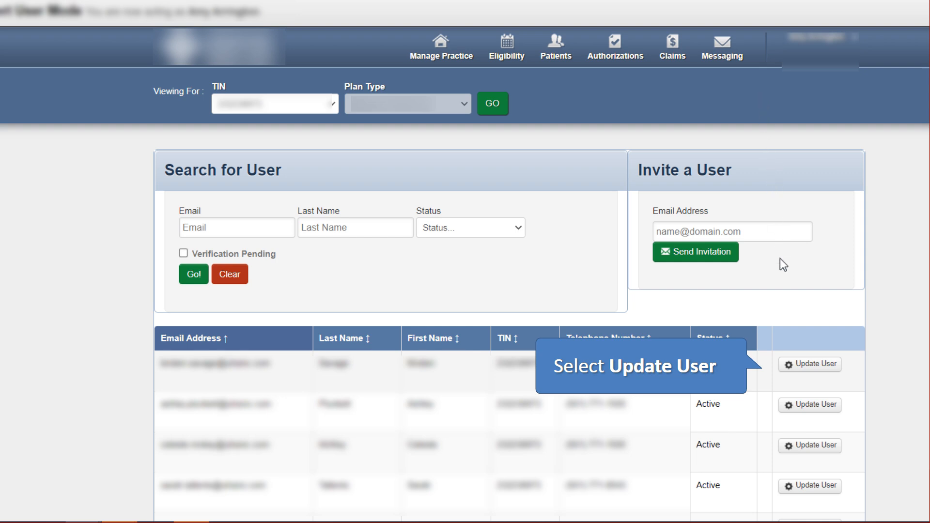
click(794, 369)
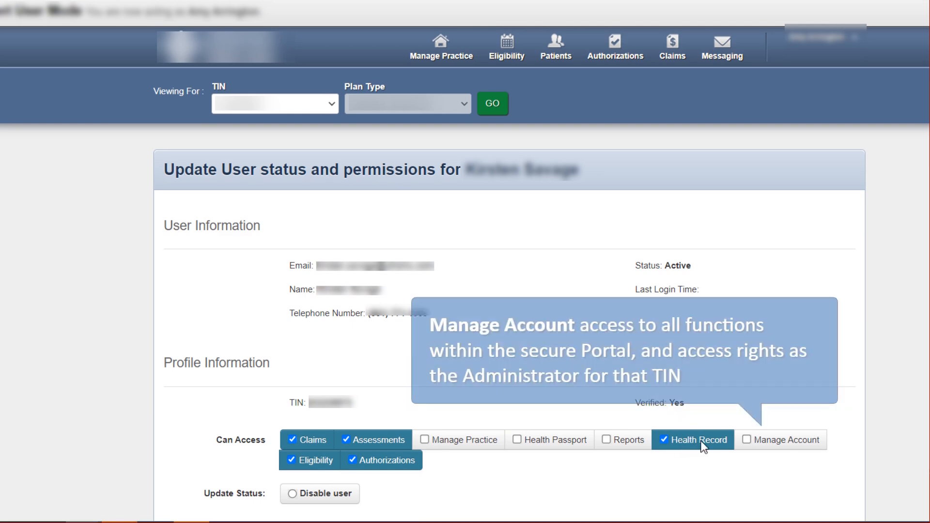
click(782, 439)
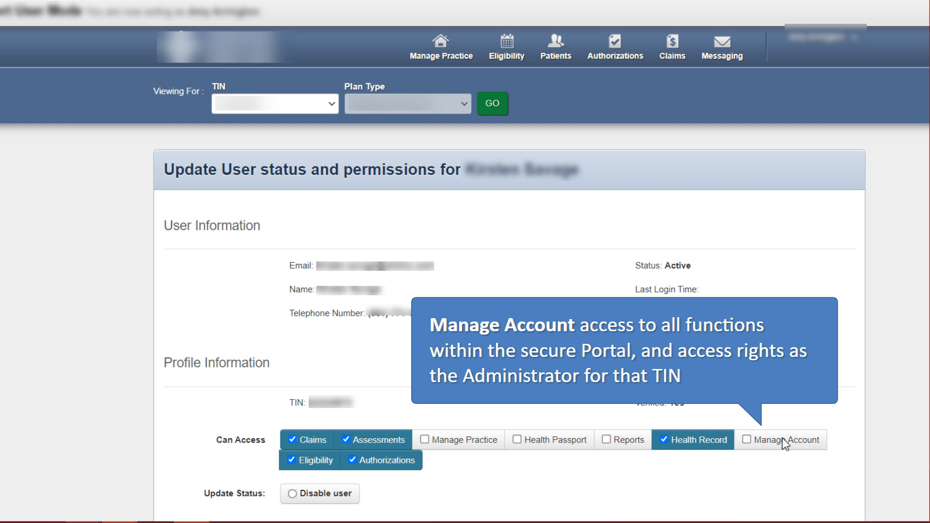
scroll(783, 439, down, 4)
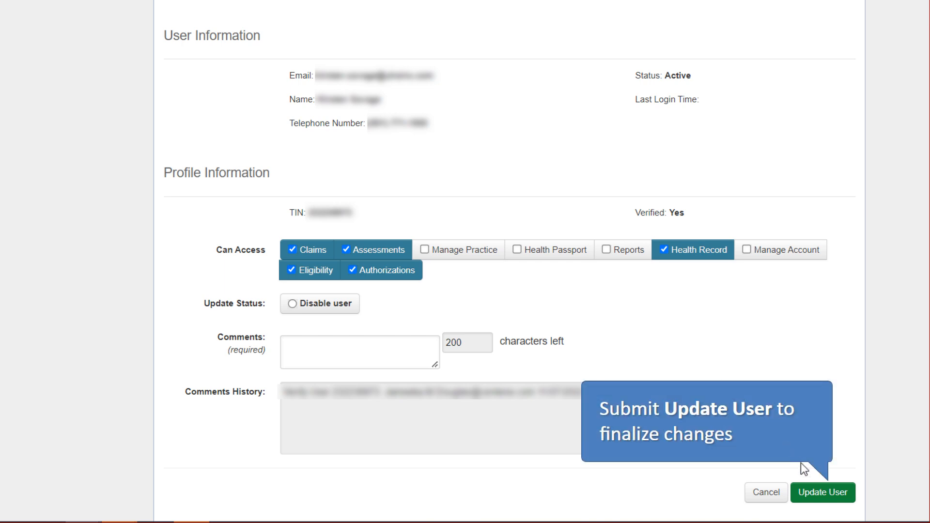
click(821, 490)
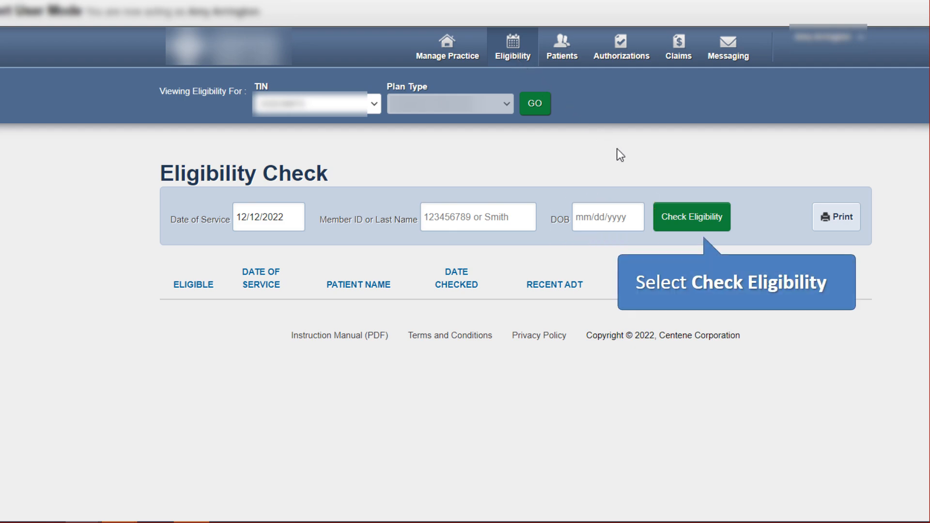
Run the member's eligibility check and open the patient's record from the eligibility results
click(687, 213)
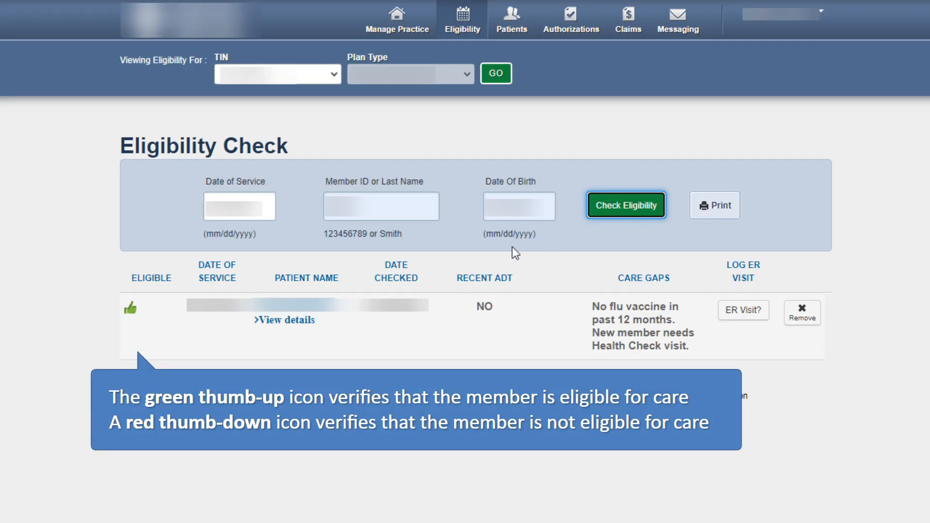
click(198, 307)
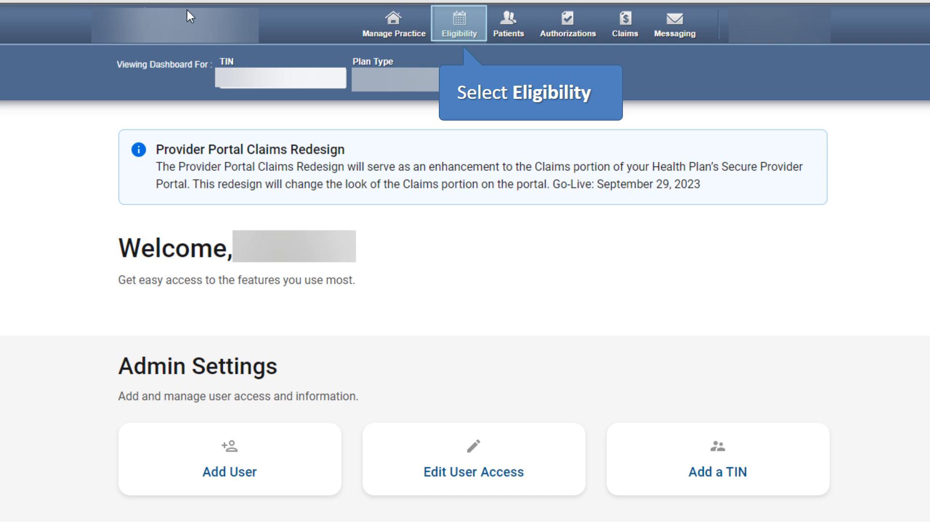
click(460, 24)
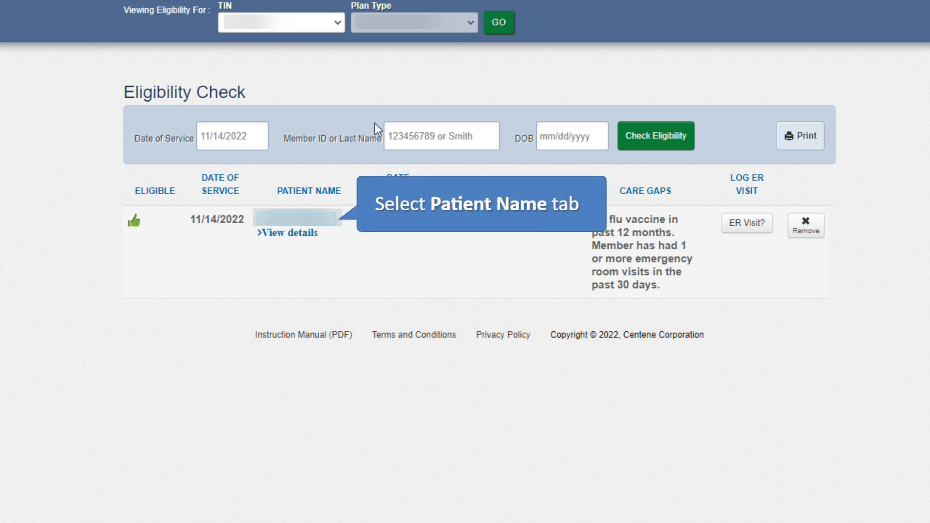
click(293, 219)
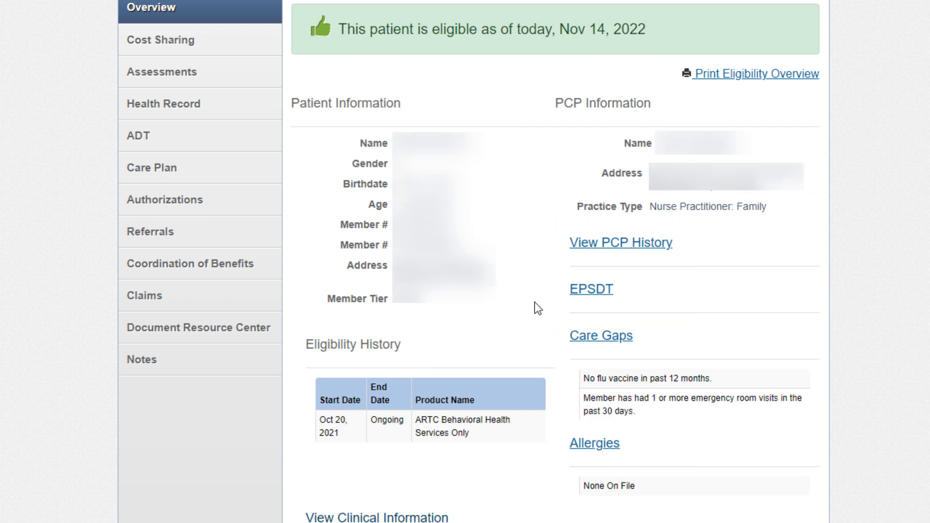
Look through the patient record's clinical information and sections, and view the Cost Sharing section
click(382, 515)
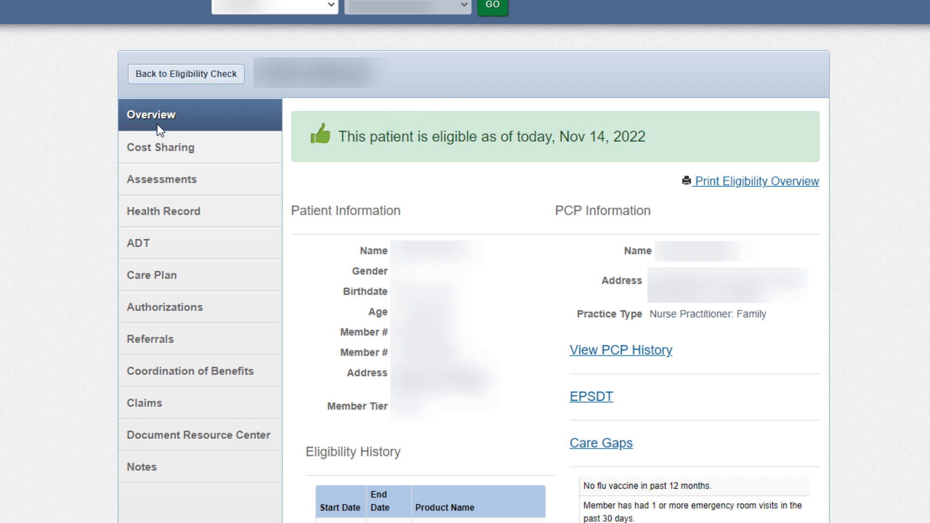
click(163, 151)
click(200, 181)
click(193, 274)
click(193, 435)
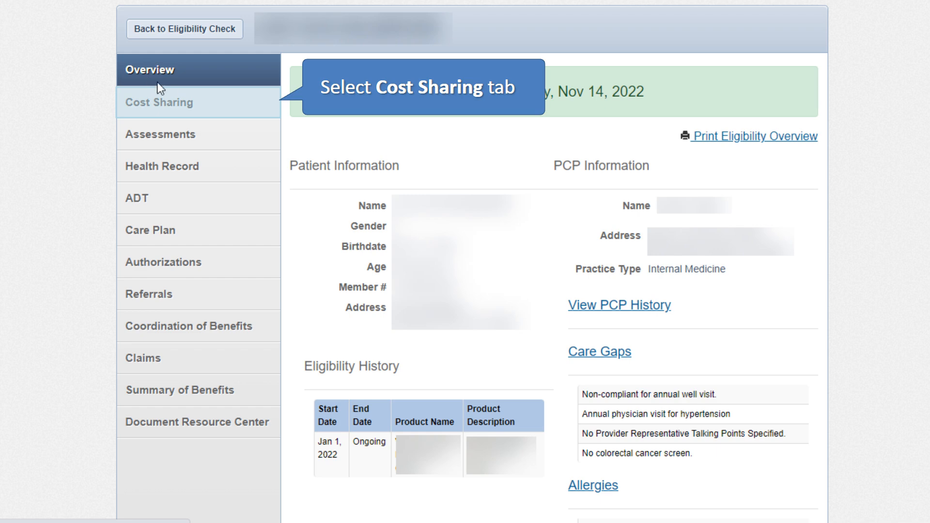
click(196, 102)
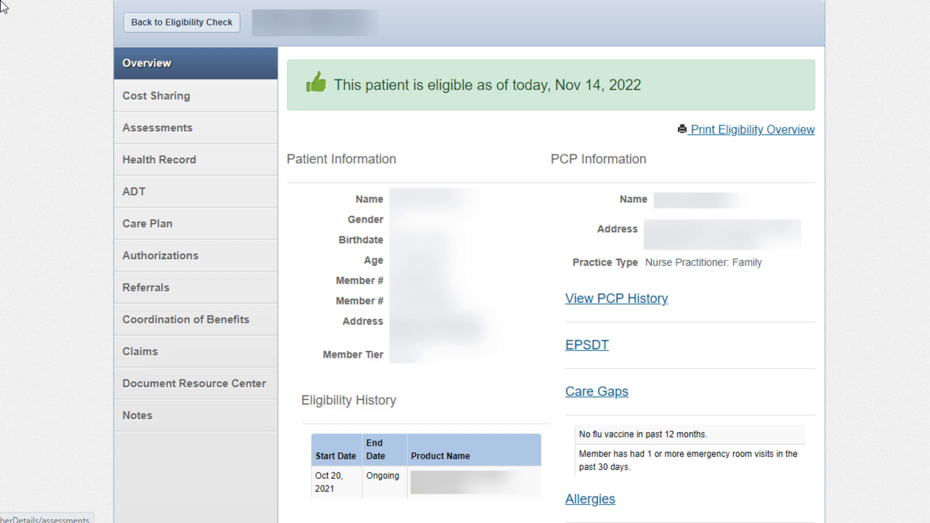
Submit the Health Risk Screening in the patient's assessments, and view the previous PCSP Signature Addendum v2 before returning to the list
click(158, 123)
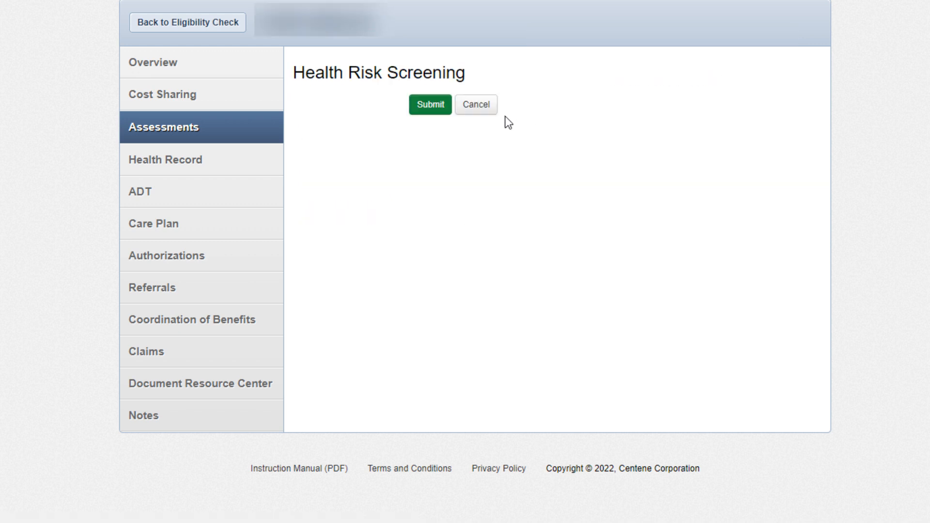
click(429, 105)
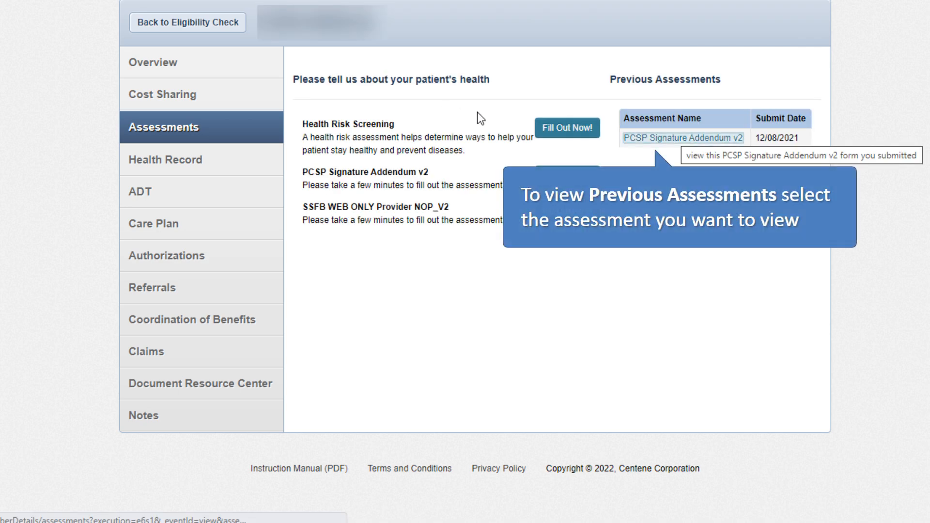
click(679, 139)
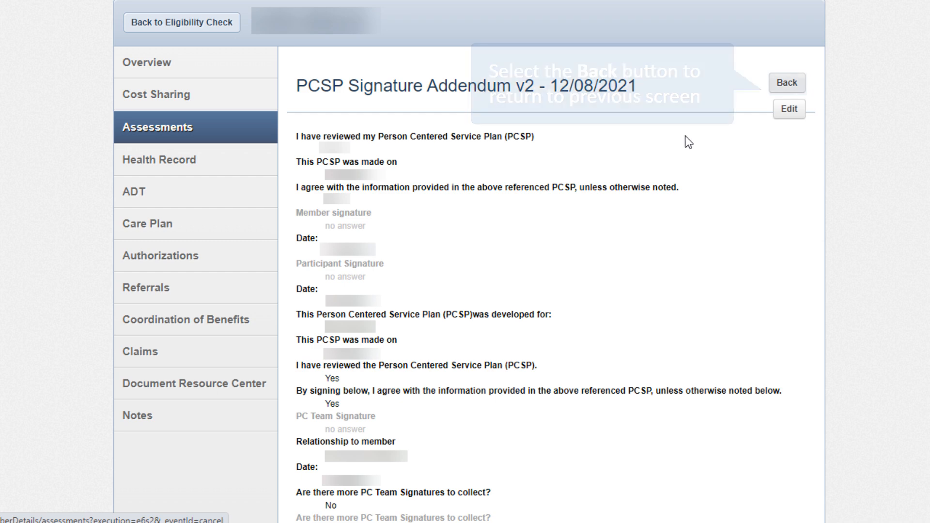
click(786, 84)
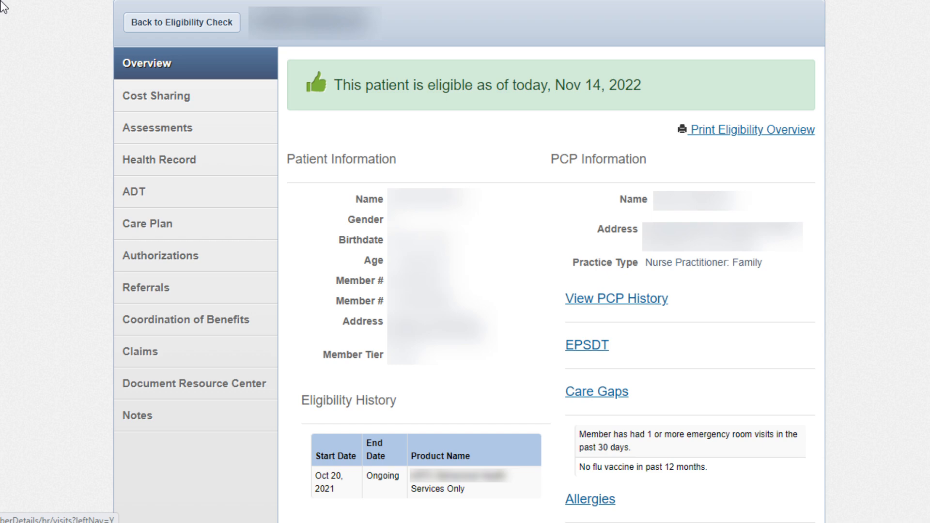
View the first primary diagnosis in the patient's Health Record visits and the patient's Care Plan
click(164, 161)
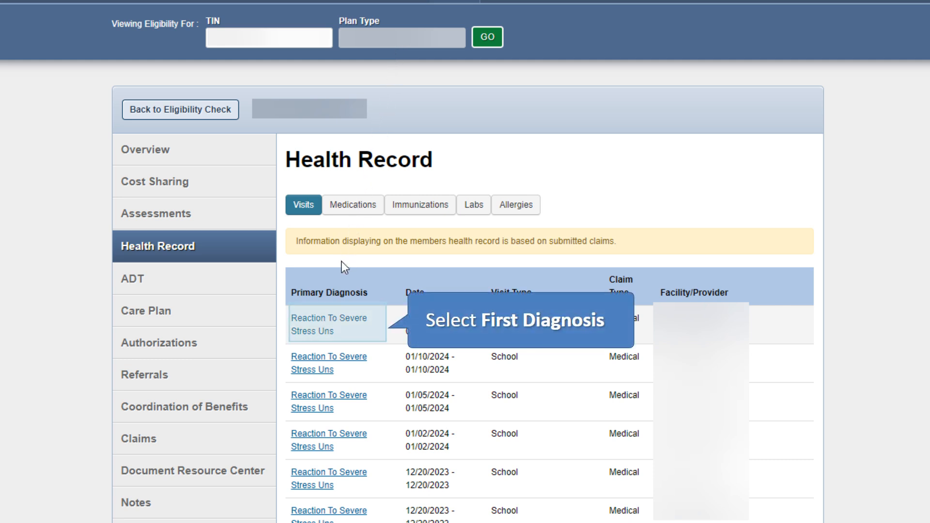
click(323, 334)
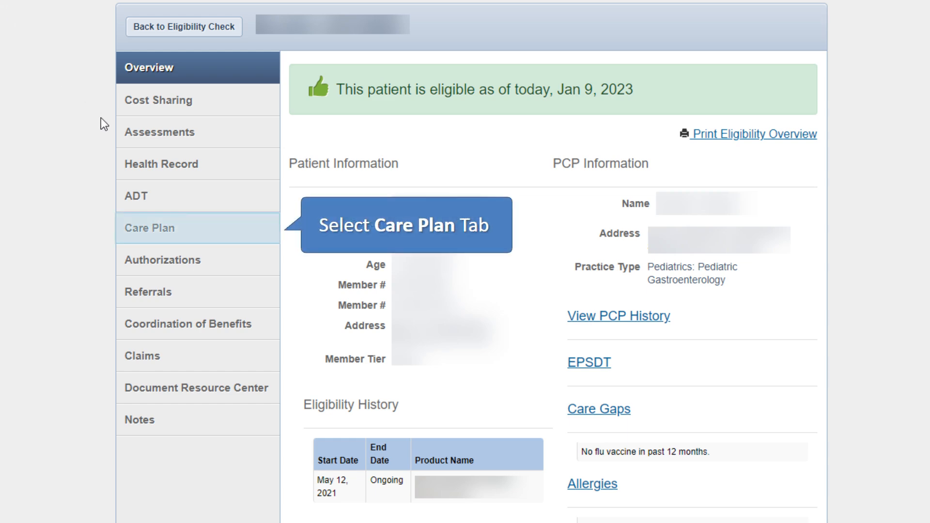
click(195, 229)
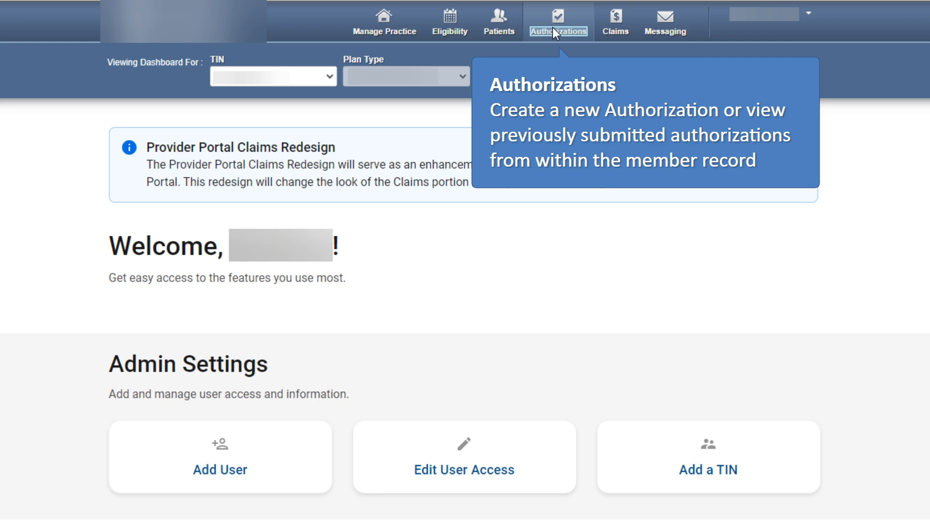
Open the details of the first authorization listed in the patient's record
scroll(553, 27, down, 10)
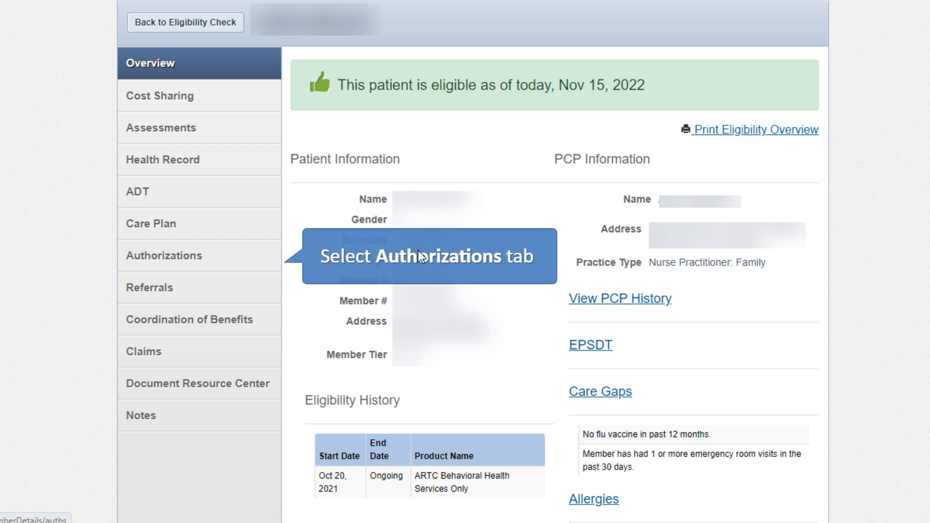
click(207, 261)
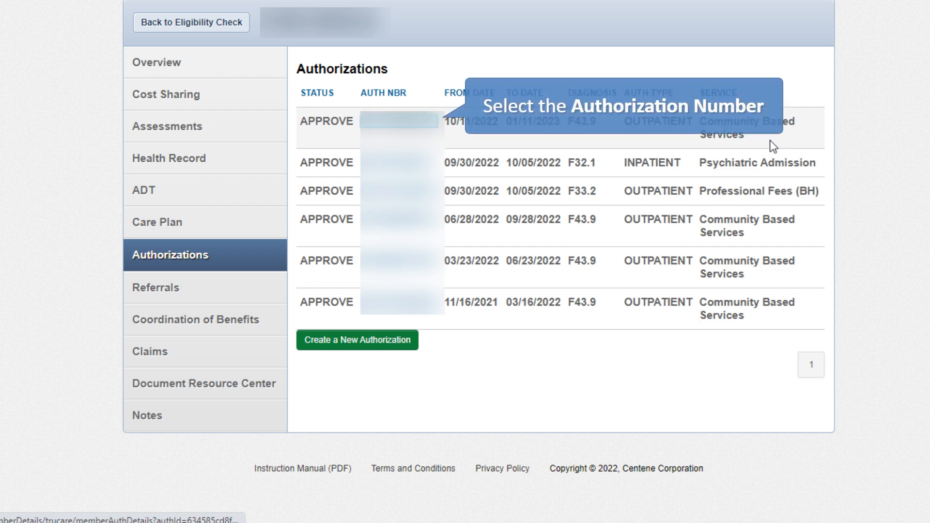
click(395, 121)
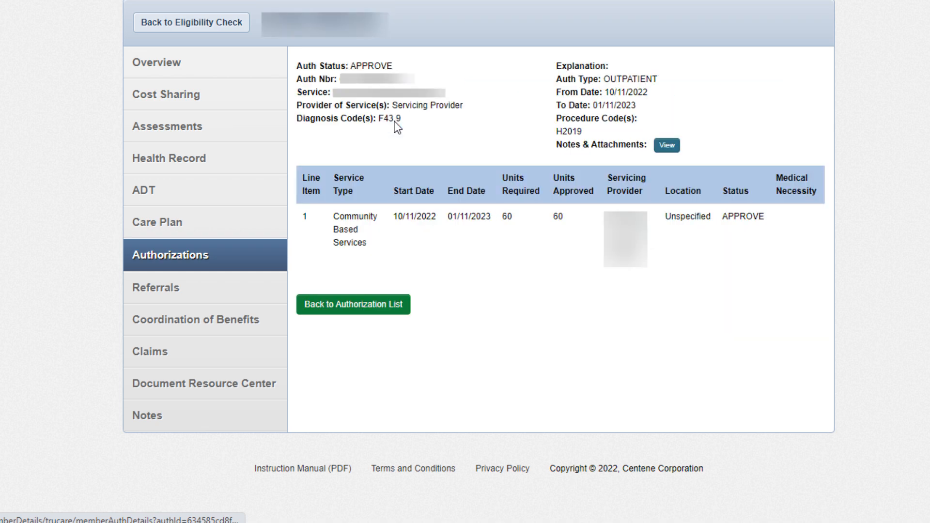
Download the PDF attachment from the authorization's Notes and Attachments, and return to the authorization list
click(666, 145)
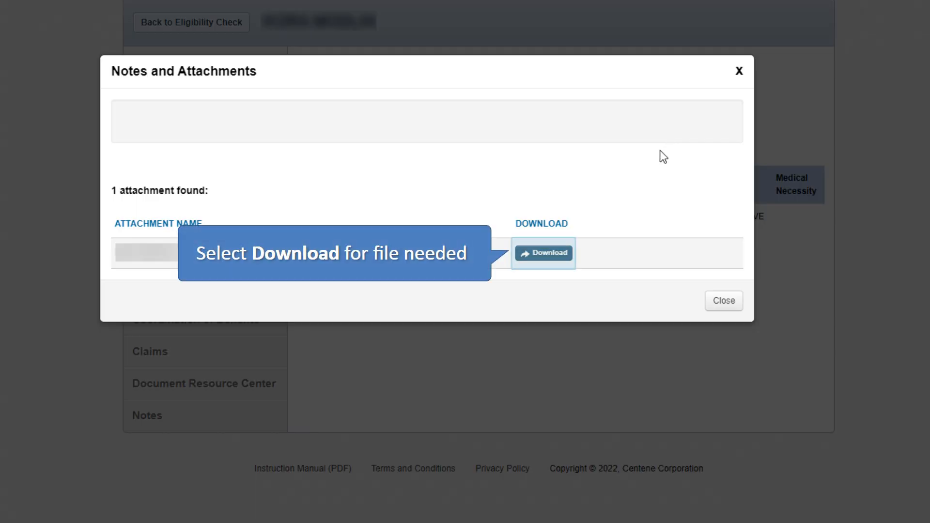
click(548, 252)
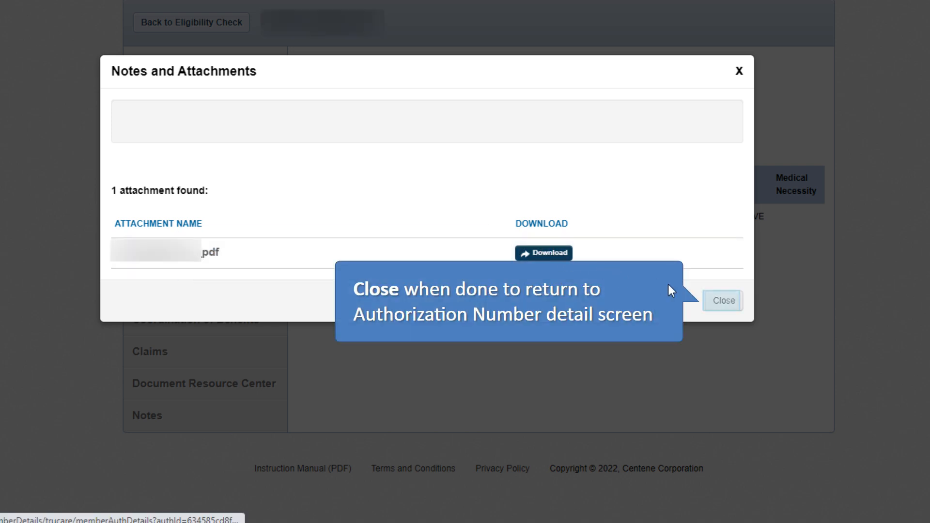
click(721, 301)
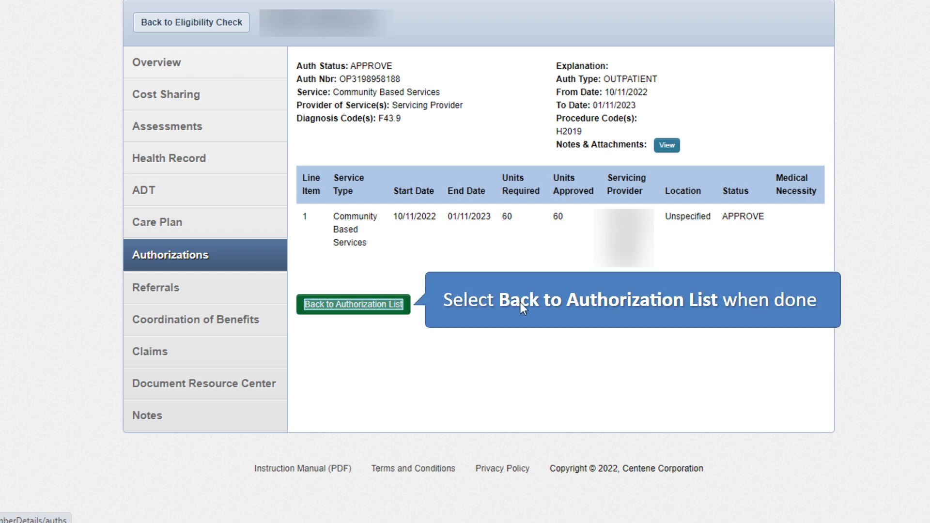
click(353, 304)
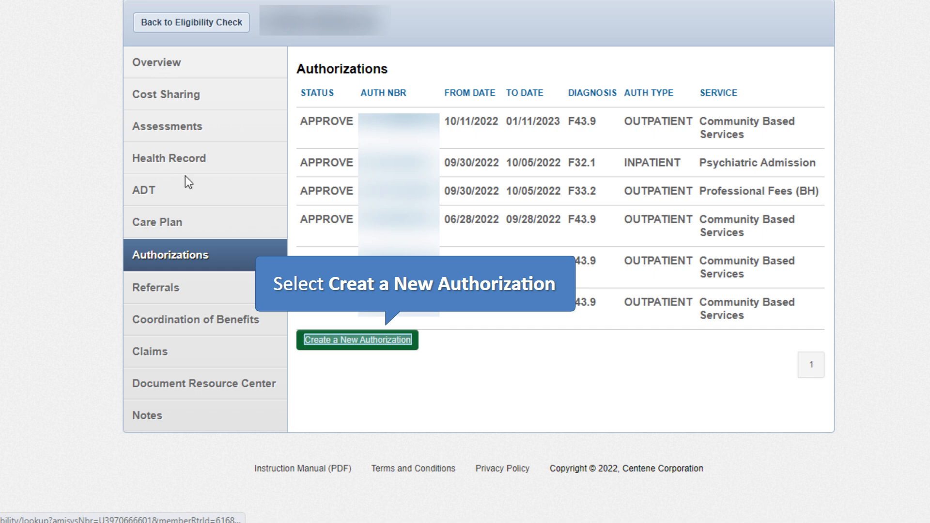
Create a new Inpatient Behavioral authorization for Psychiatric Admission, with the requesting provider's identifier and primary diagnosis F32.5
click(360, 340)
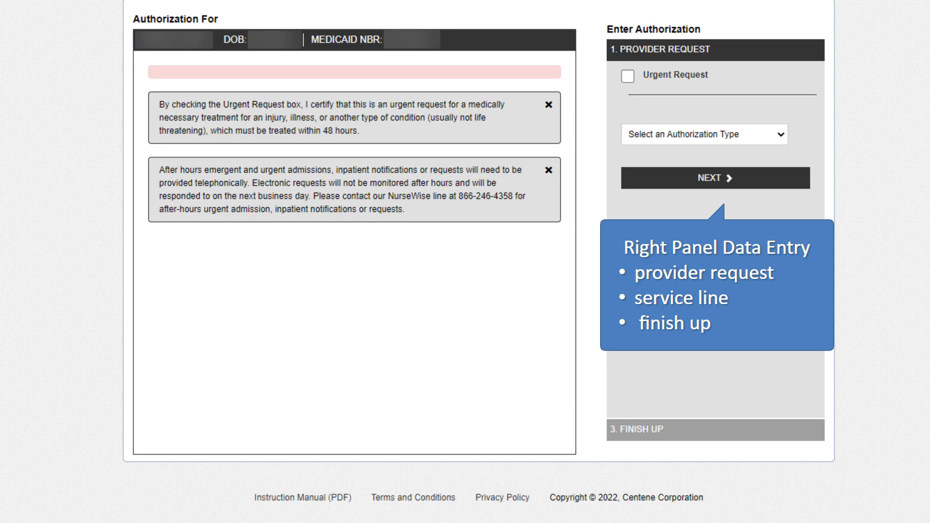
click(734, 140)
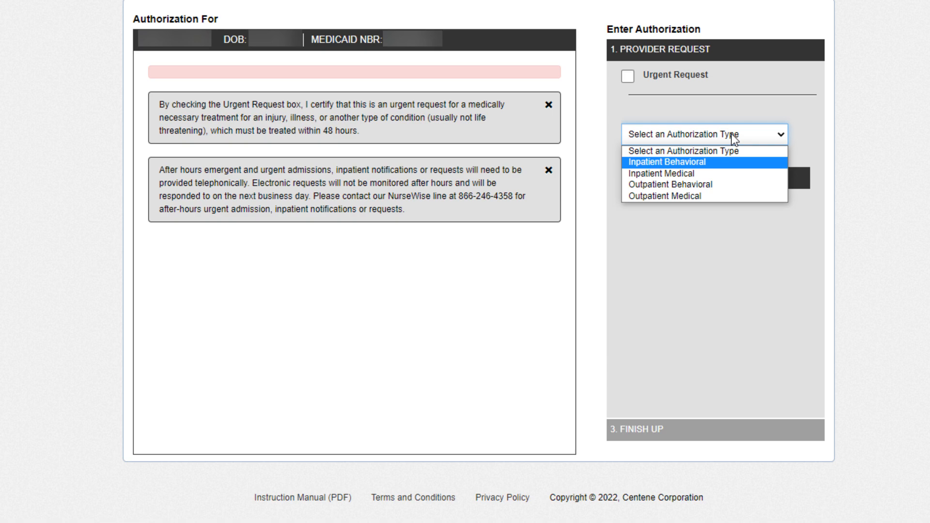
click(727, 162)
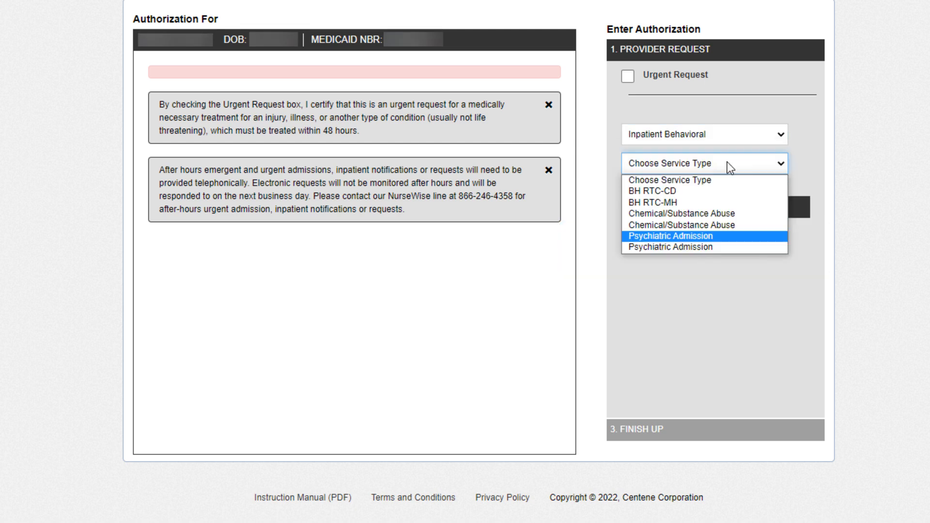
click(732, 238)
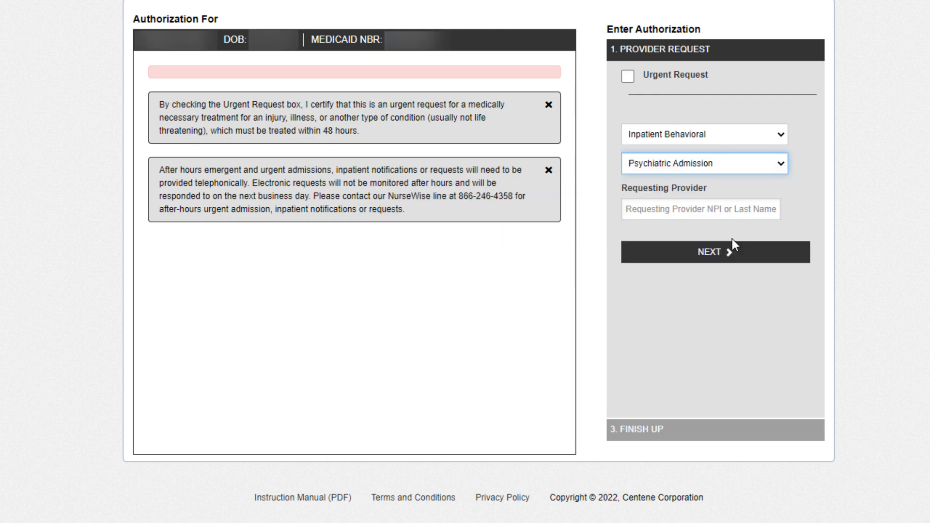
click(711, 209)
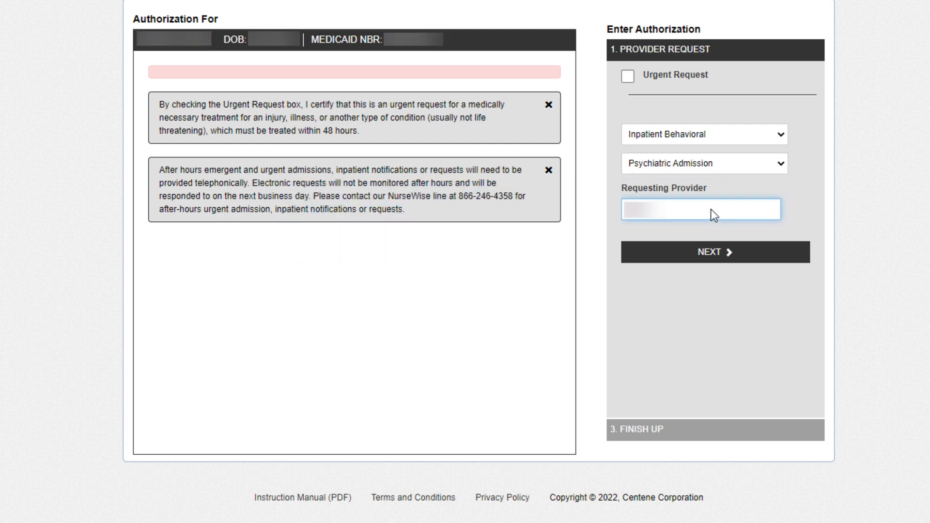
click(682, 251)
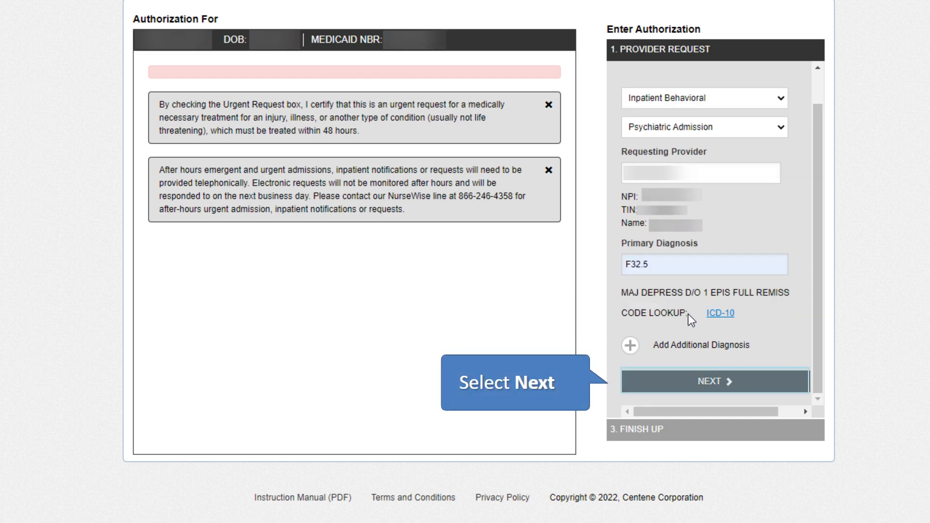
click(713, 372)
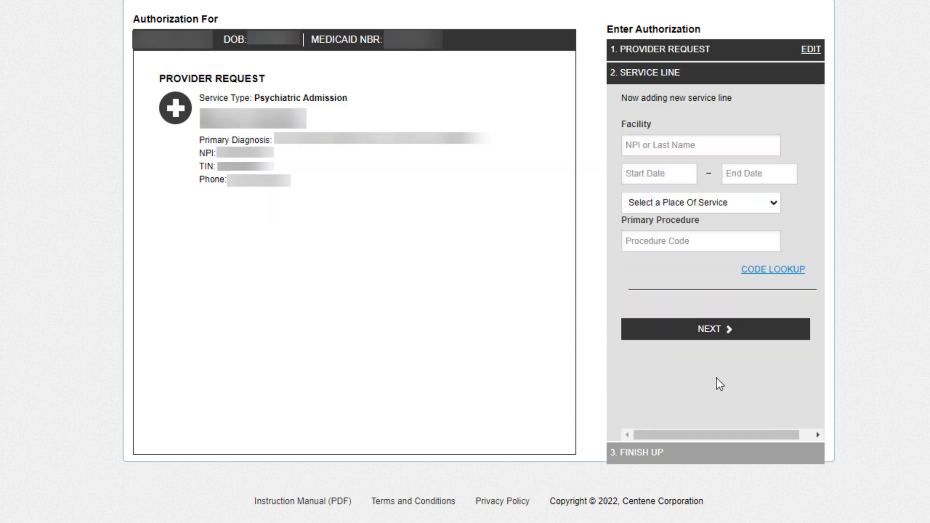
Add a service line for Pinnacle Pointe Hospital from 11/16/2022 to 11/18/2022, with place of service Inpatient Hospital and procedure code 96156
click(683, 145)
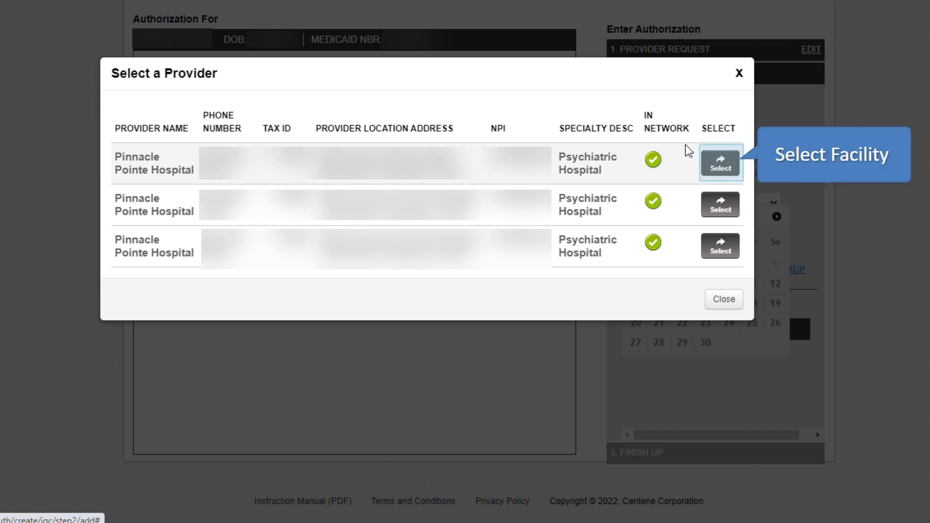
click(721, 165)
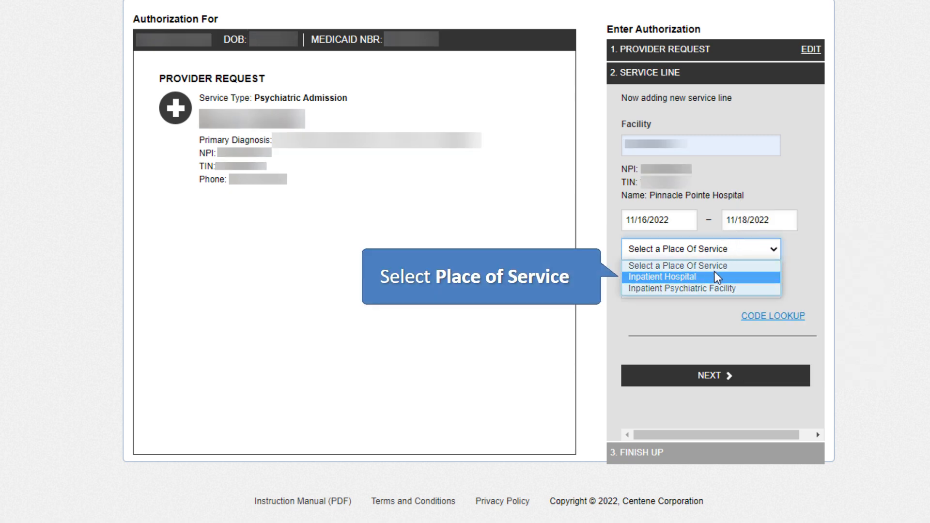
click(711, 277)
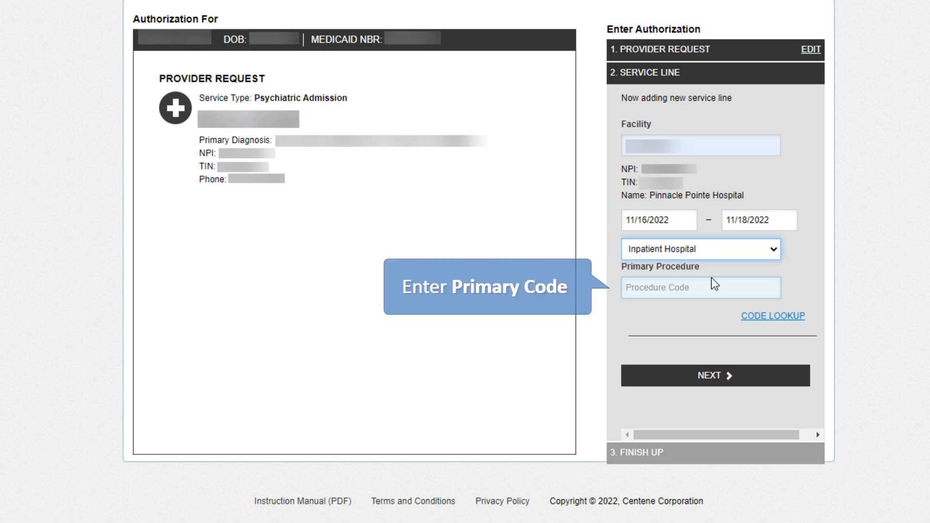
click(709, 289)
text(96156)
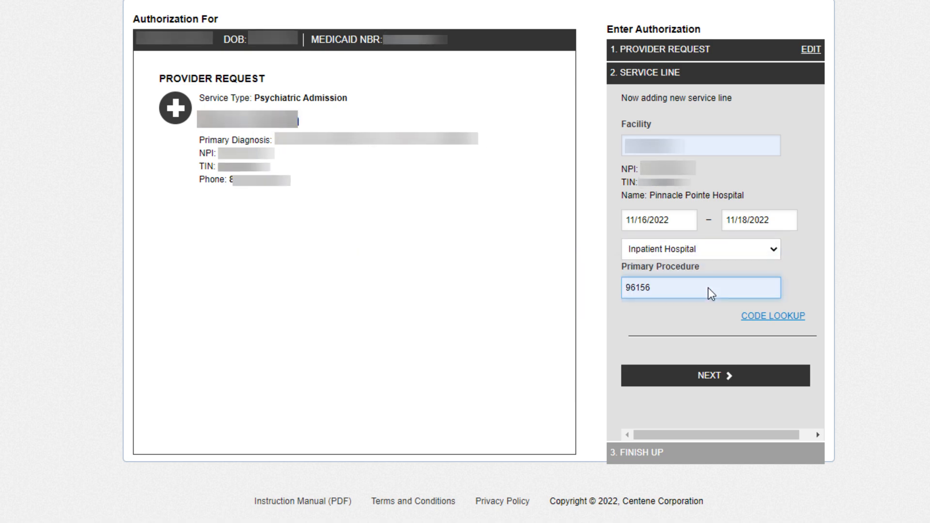
click(713, 373)
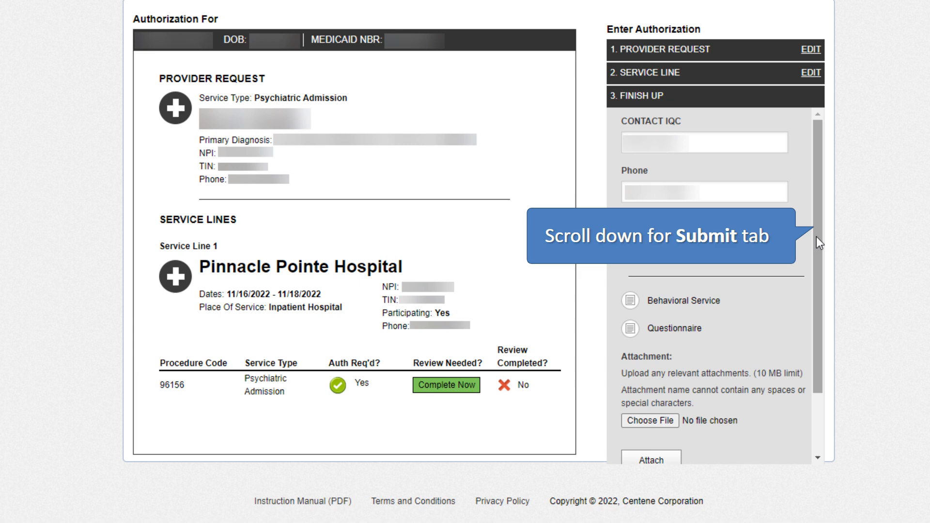
scroll(816, 237, down, 3)
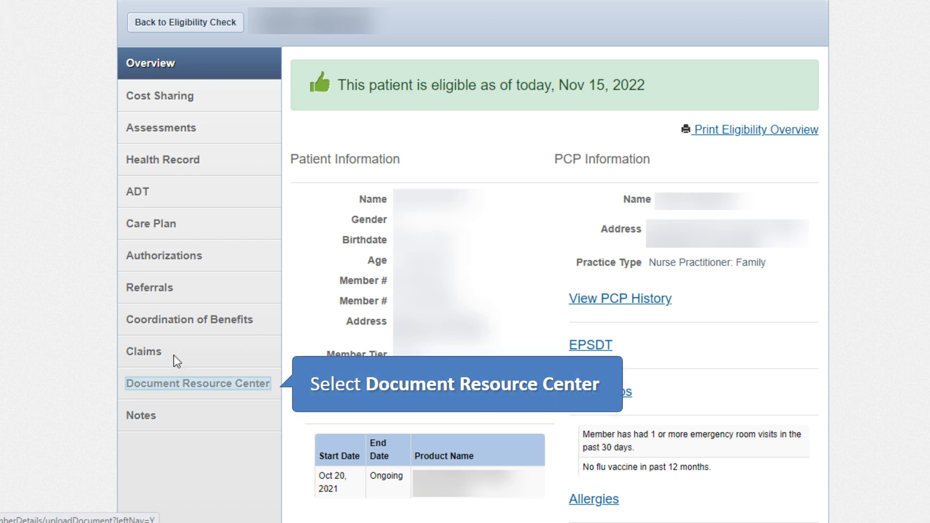
Examine the document category, type and file fields for uploading in the Document Resource Center, and view Document Review
click(187, 382)
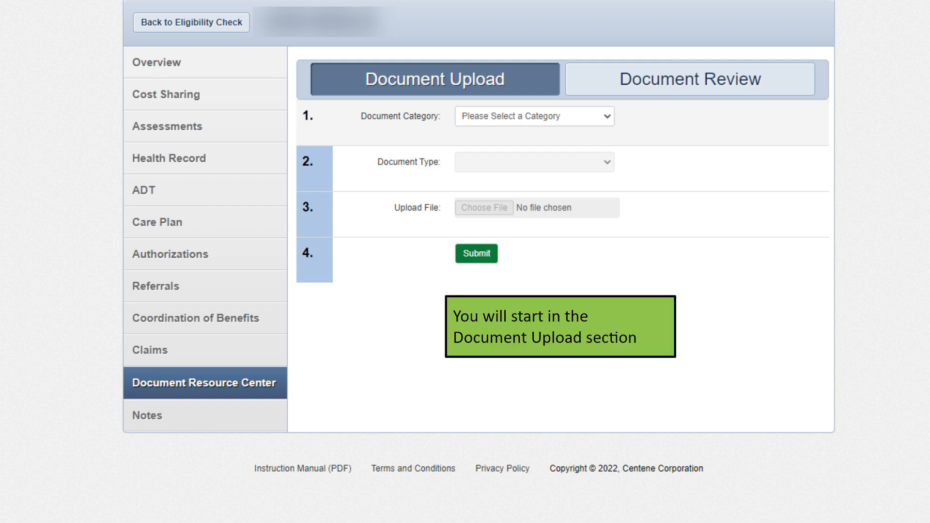
click(606, 117)
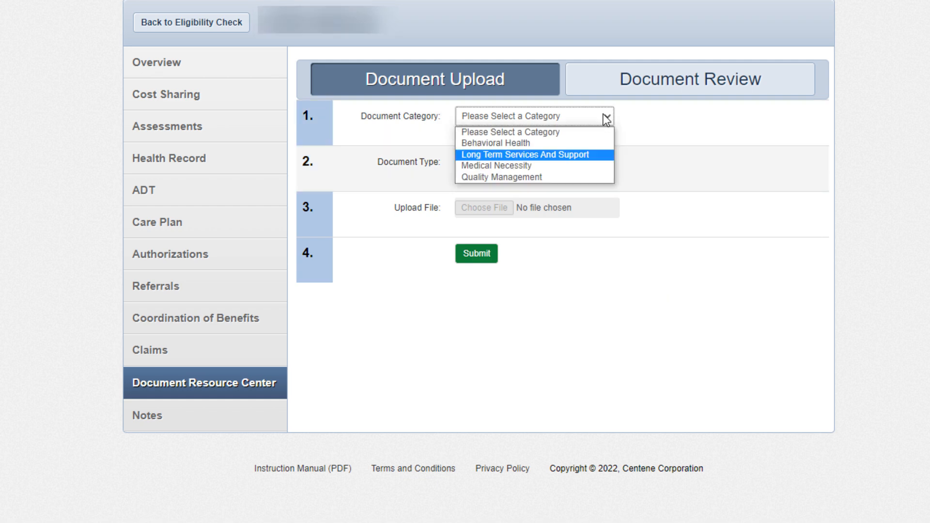
click(538, 148)
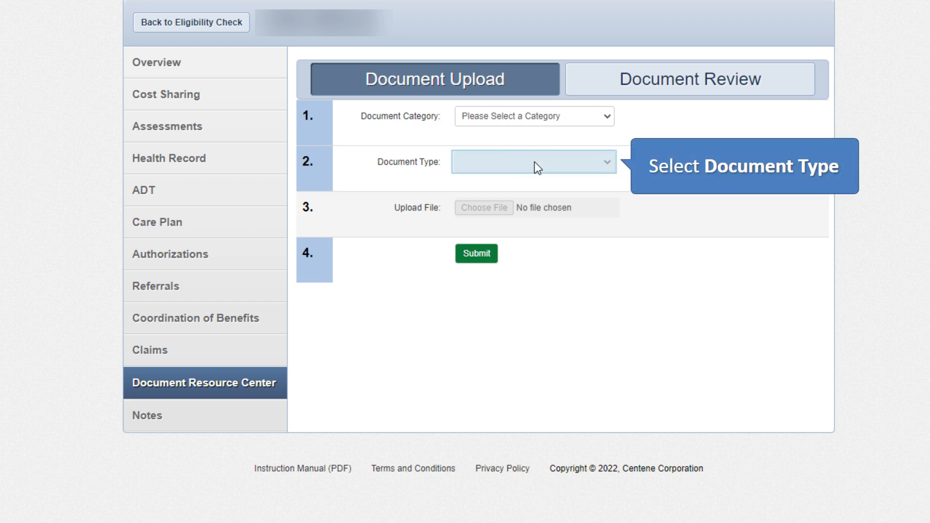
click(535, 164)
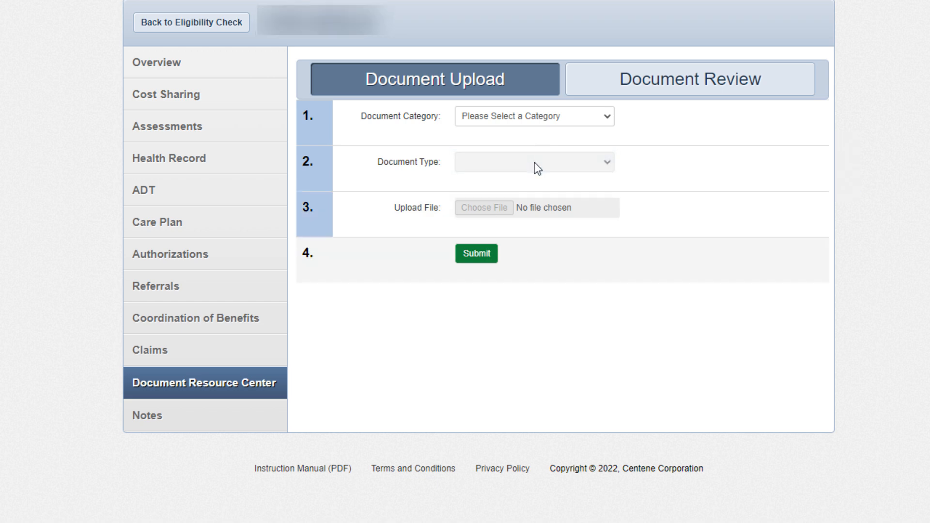
click(519, 205)
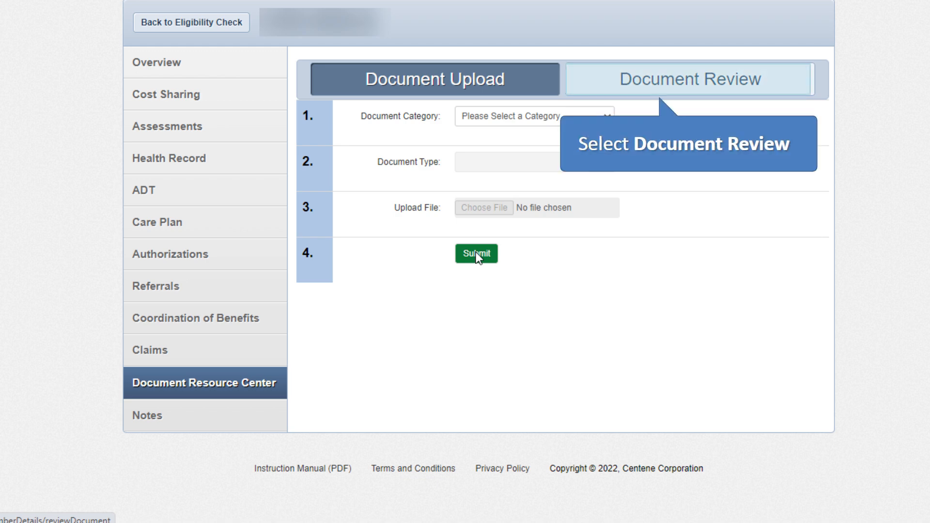
click(689, 77)
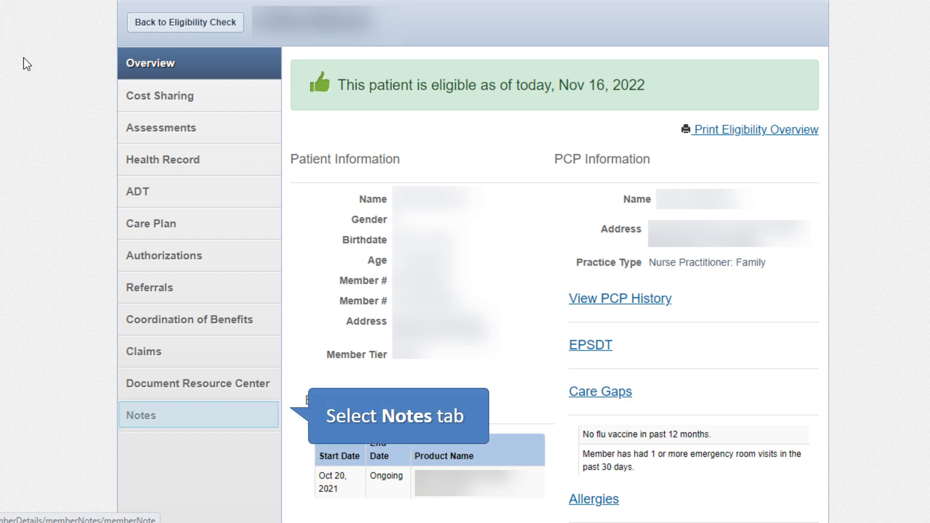
Start a new General Note in the patient's record and open its encounter date for entry
click(167, 415)
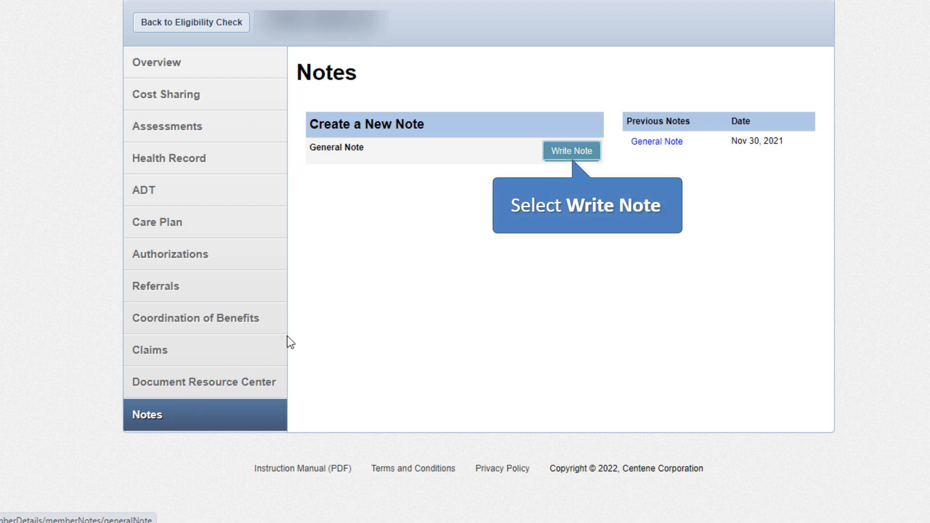
click(572, 151)
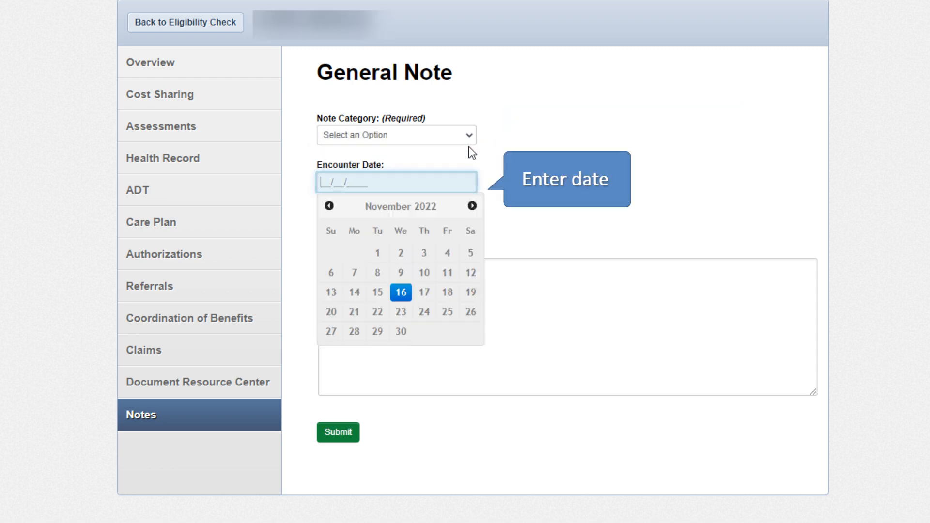
click(470, 182)
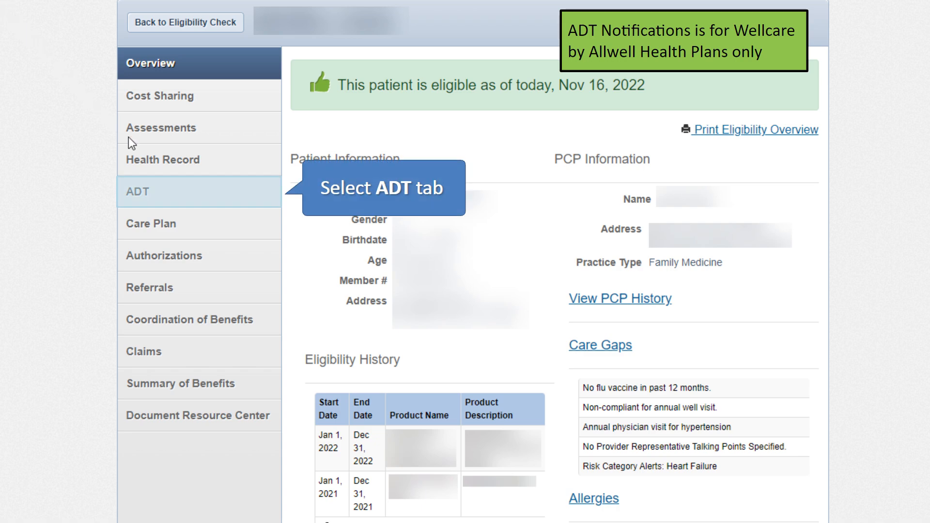
View the patient's ADT section, and examine the source, phone number and additional comments fields of the Referrals form
click(180, 193)
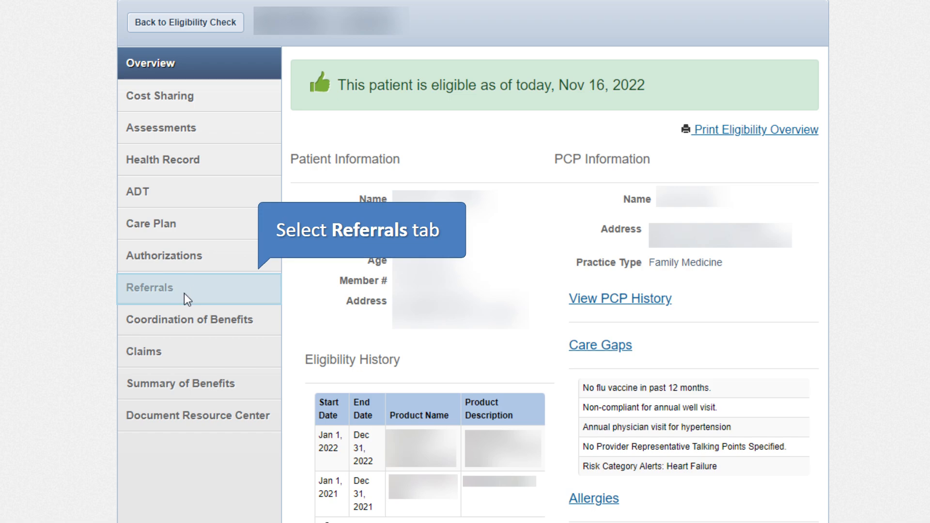
mouse_move(184, 292)
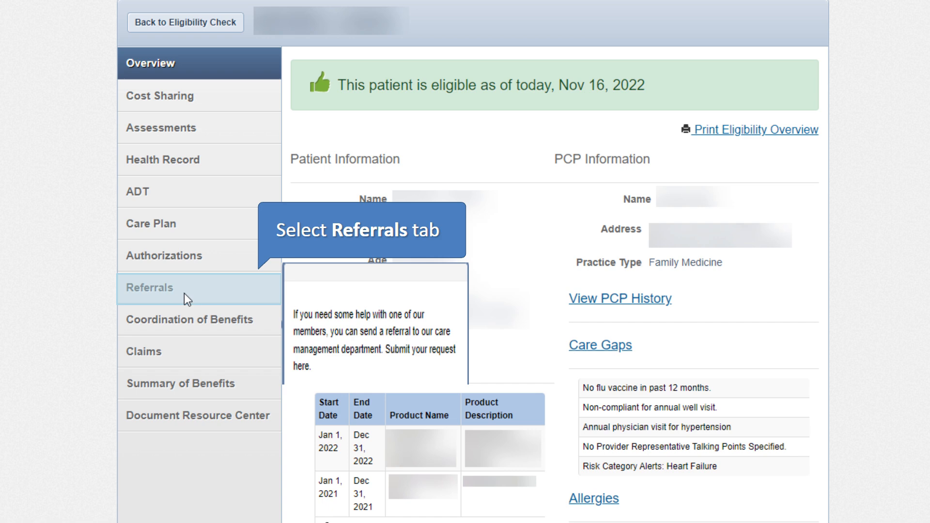
click(184, 293)
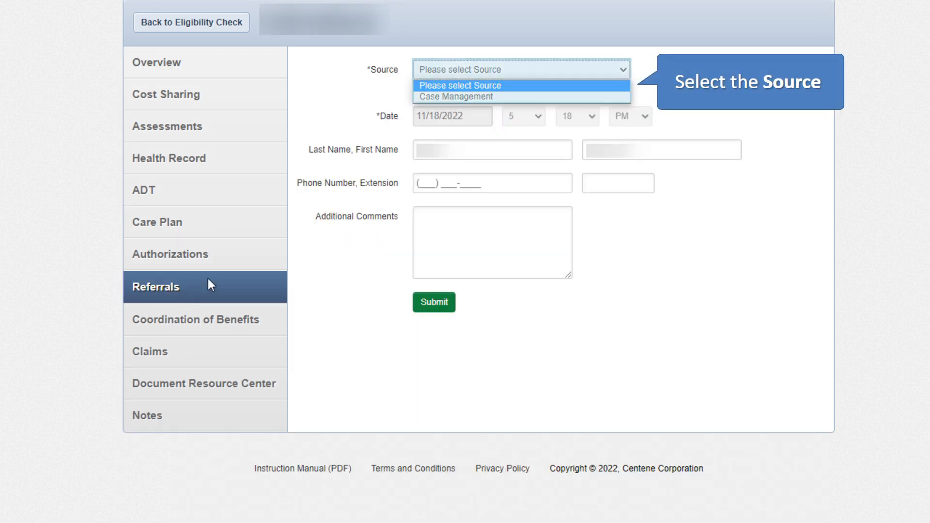
click(518, 86)
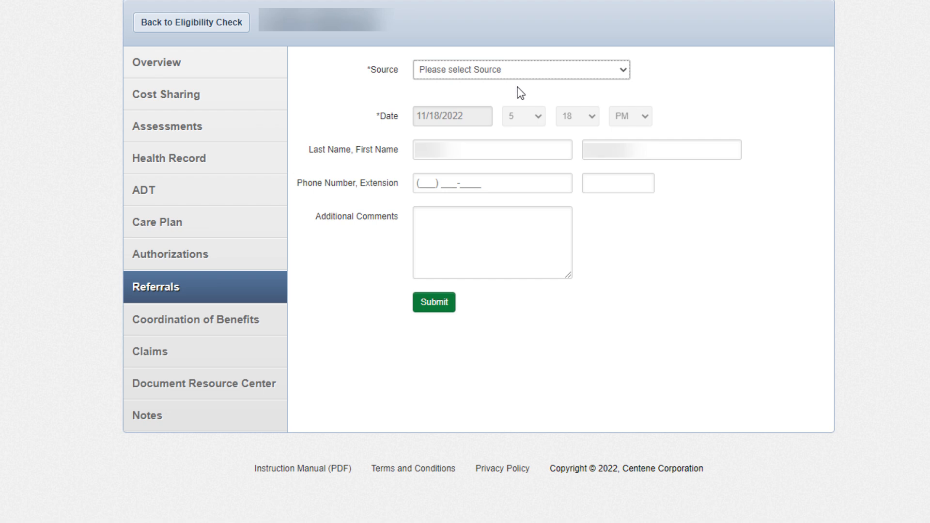
click(493, 181)
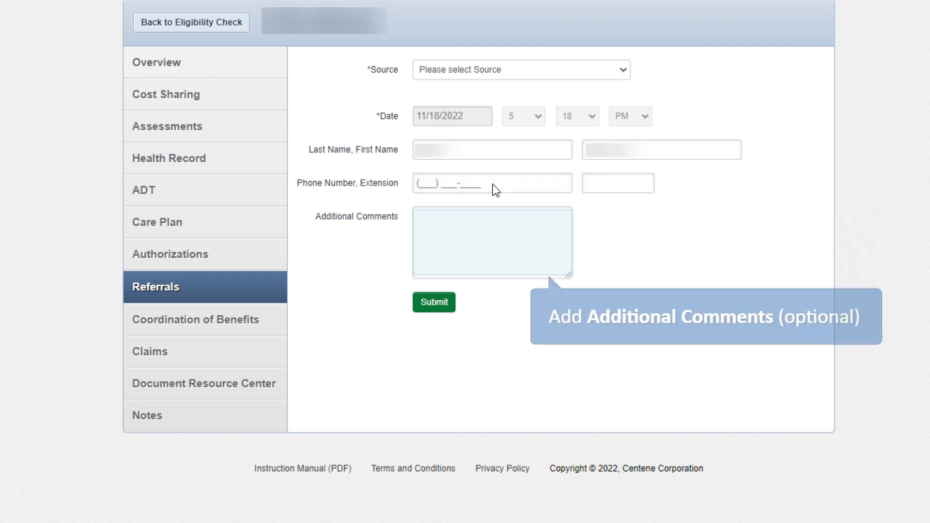
click(483, 228)
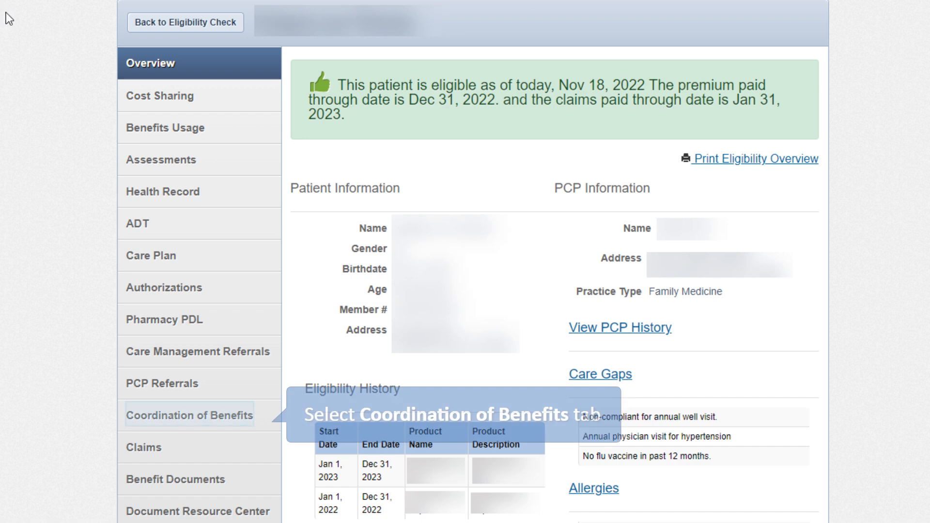
View the patient's Coordination of Benefits, and open the calendar for the start date of the Claims overview
click(189, 415)
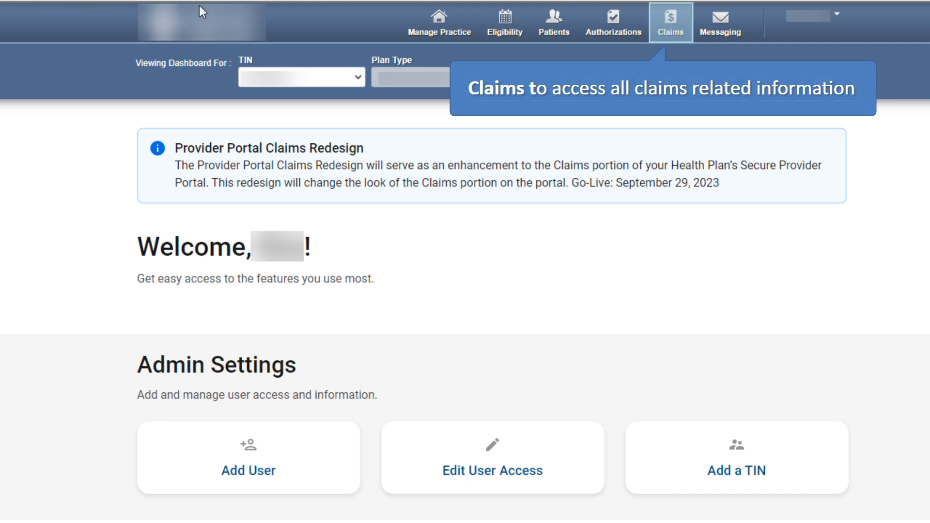
click(673, 18)
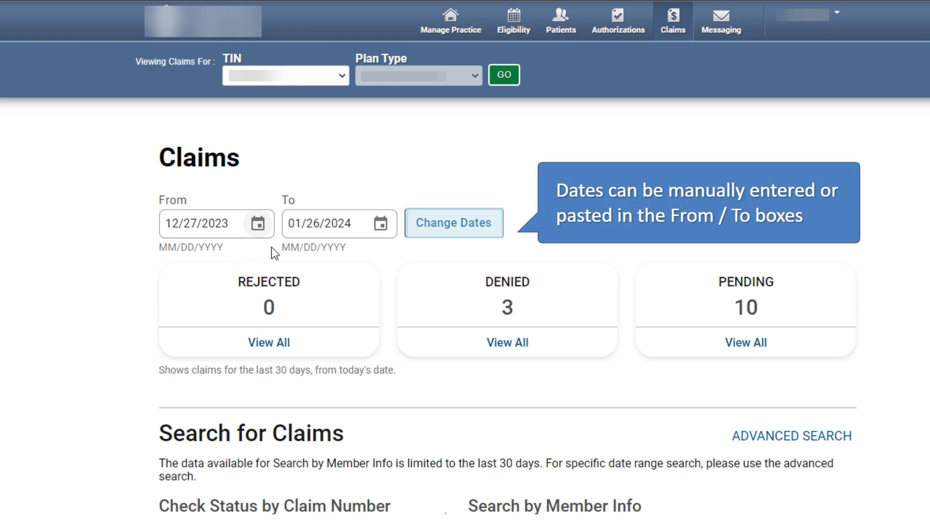
click(431, 231)
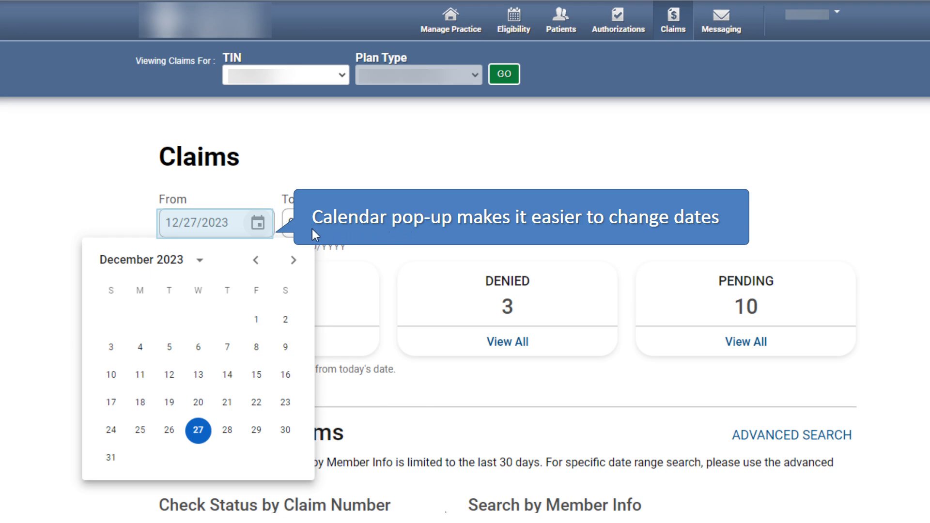
Examine the Claims start date calendar, the Advanced Search fields through Total Charged Amount, and the Create Claims options
click(211, 231)
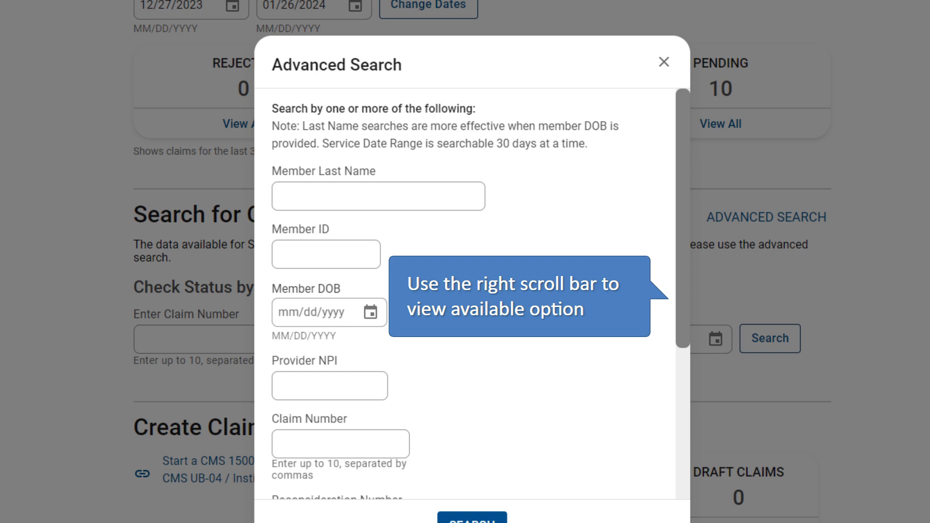
scroll(575, 283, down, 5)
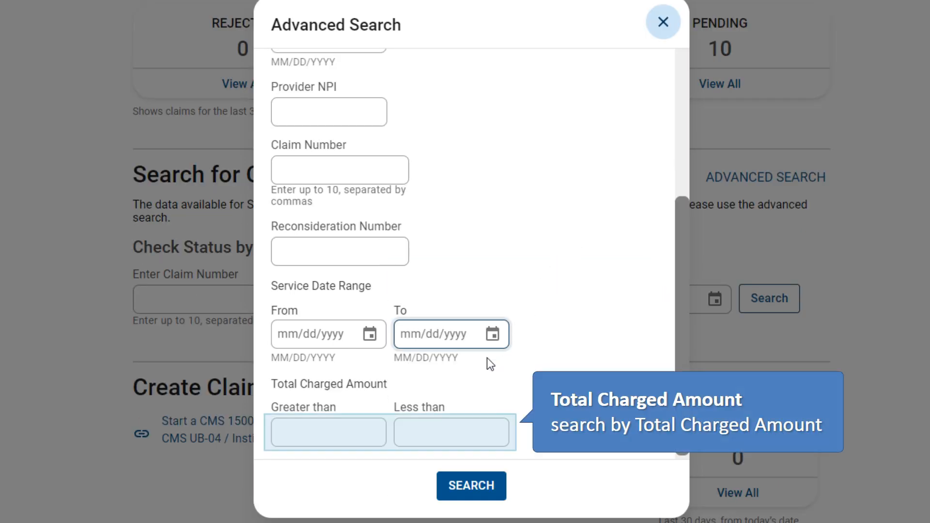
click(436, 431)
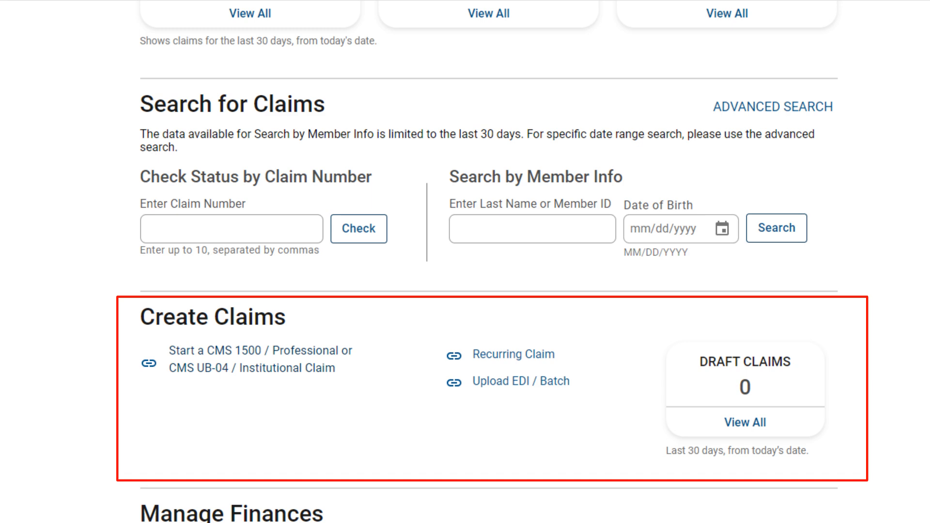
scroll(465, 261, down, 5)
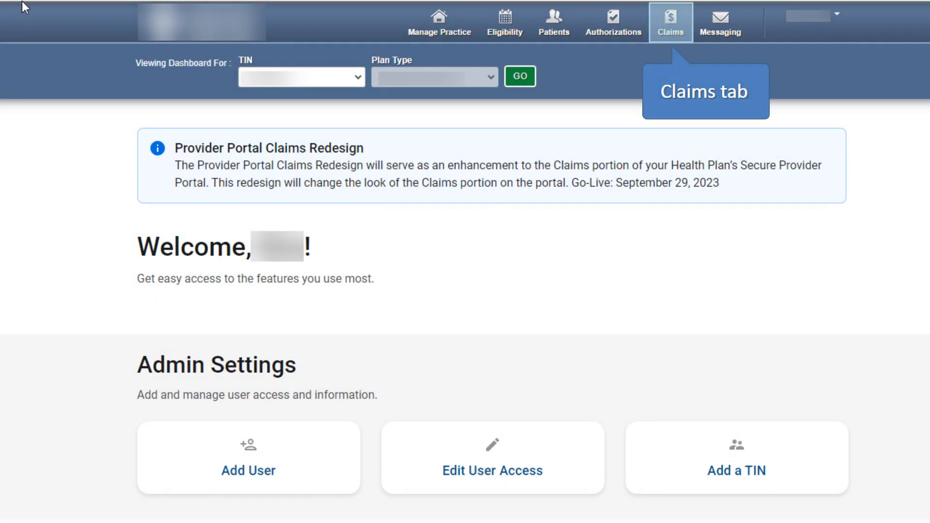
Start a CMS 1500 professional claim and complete General Info with the patient's account number and statement dates 11/12/2022 to 11/24/2022
click(674, 16)
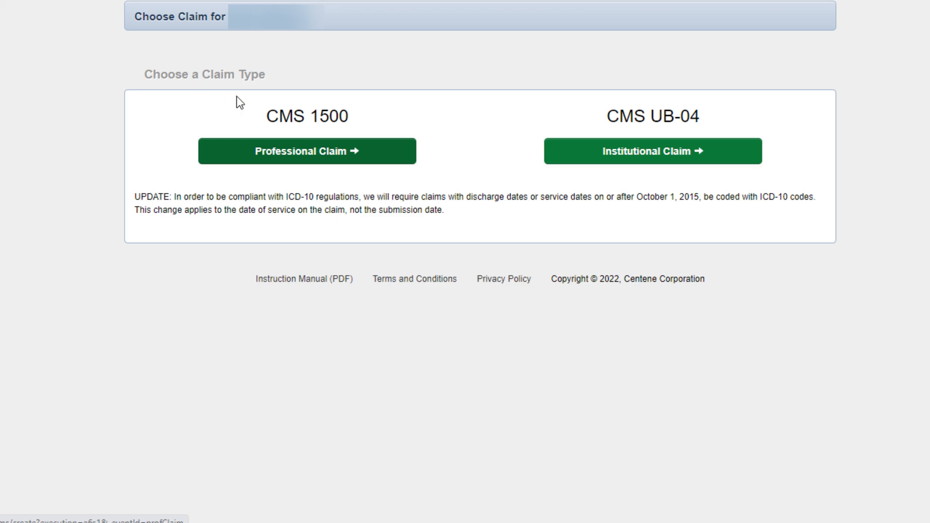
click(380, 156)
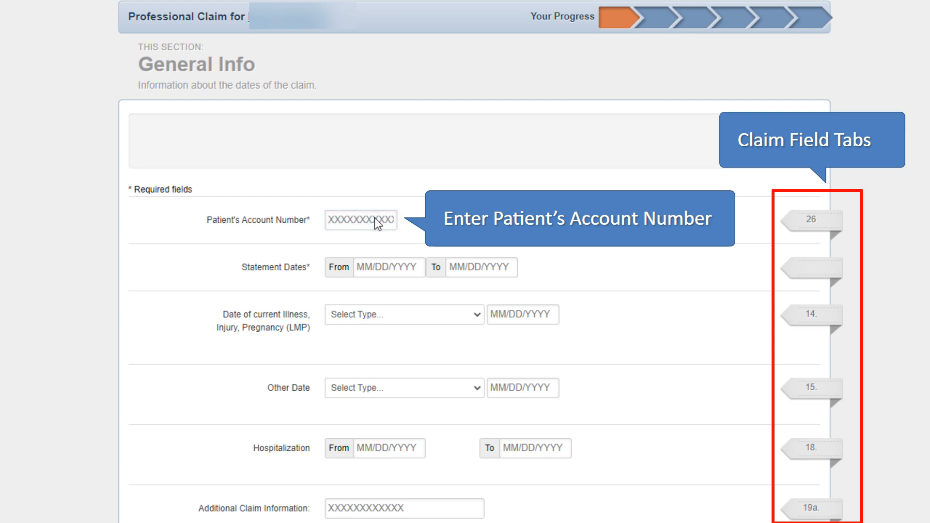
click(374, 218)
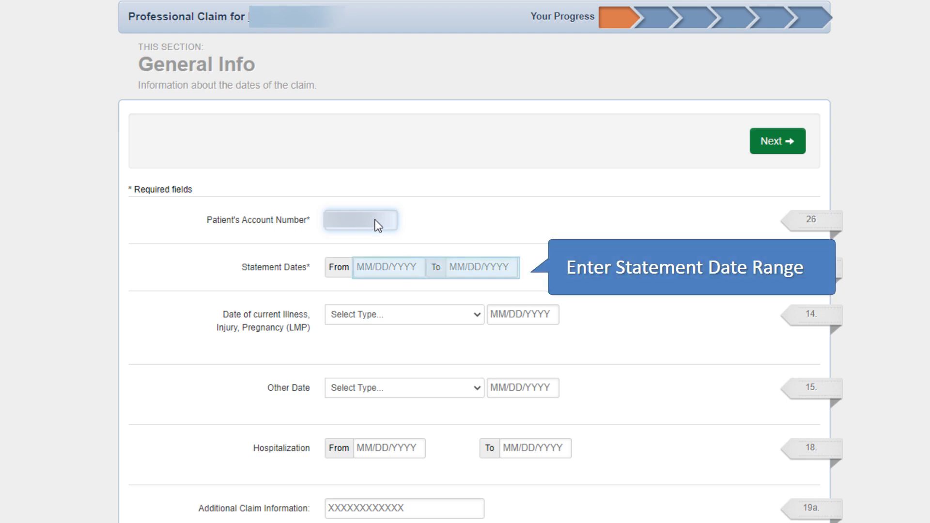
click(382, 265)
text(11/12/2022)
key(Tab)
text(11/24/2022)
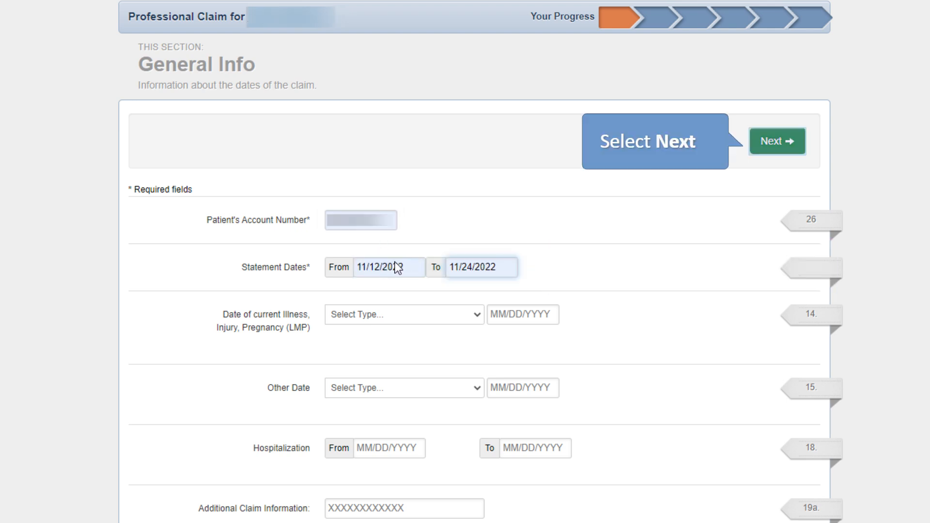
click(782, 142)
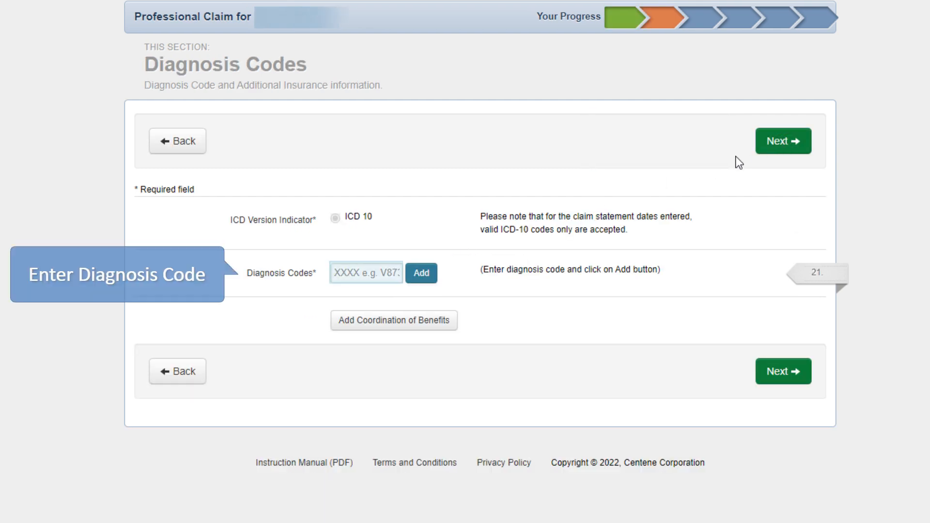
Add diagnosis code F325 to the professional claim, view its Coordination of Benefits entry, and continue to the service lines
click(360, 272)
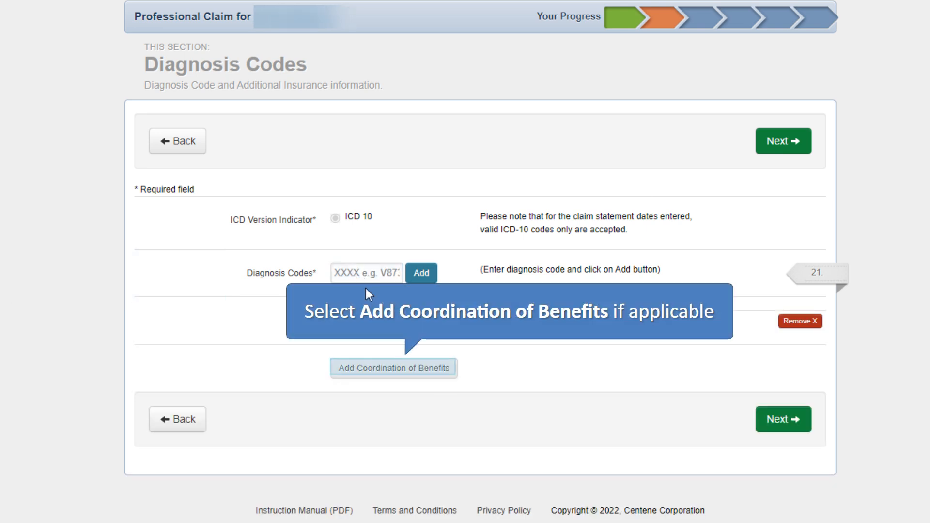
click(395, 369)
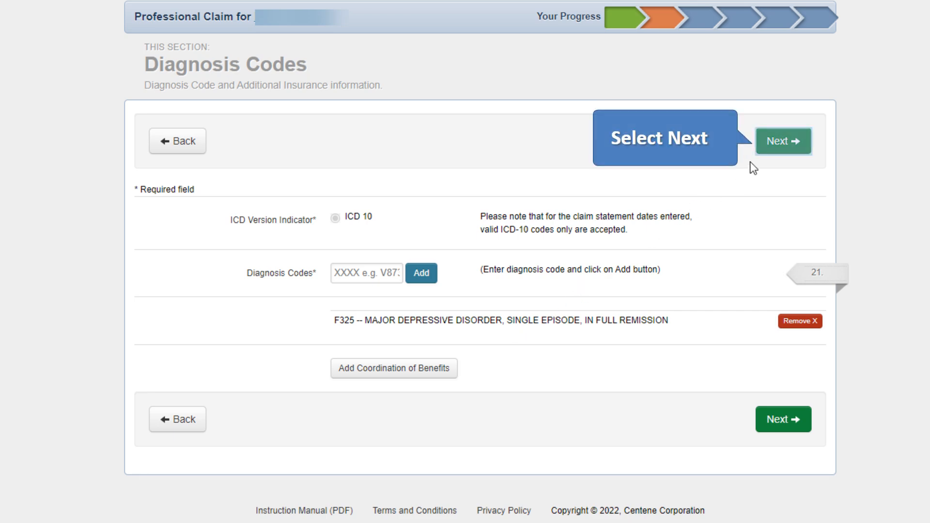
click(770, 148)
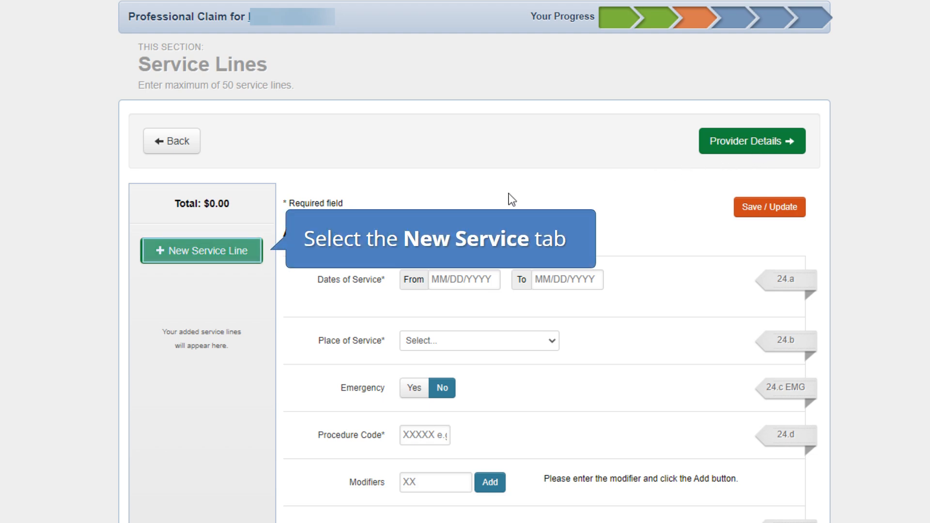
Start a service line for 11/21/2022 to 11/24/2022 with place of service 21 Inpatient Hospital, procedure code 90801 and diagnosis F325
click(187, 249)
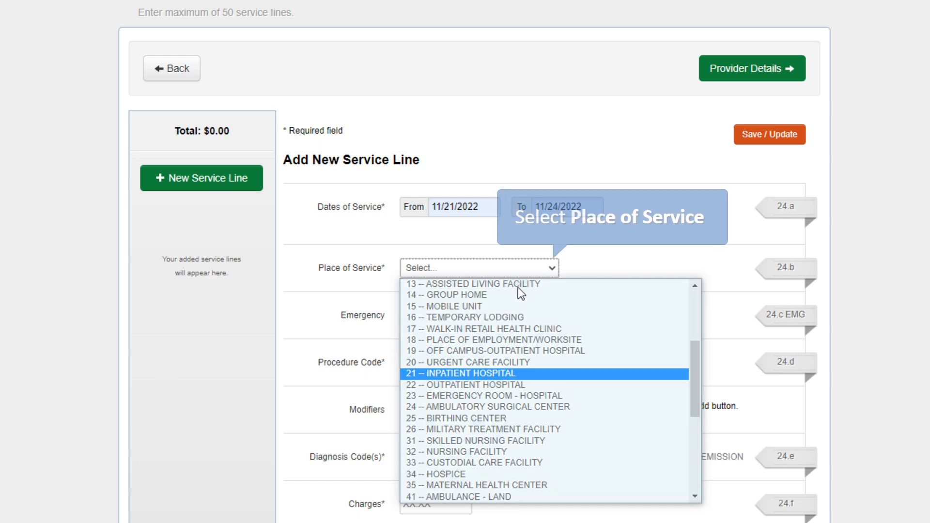
click(519, 374)
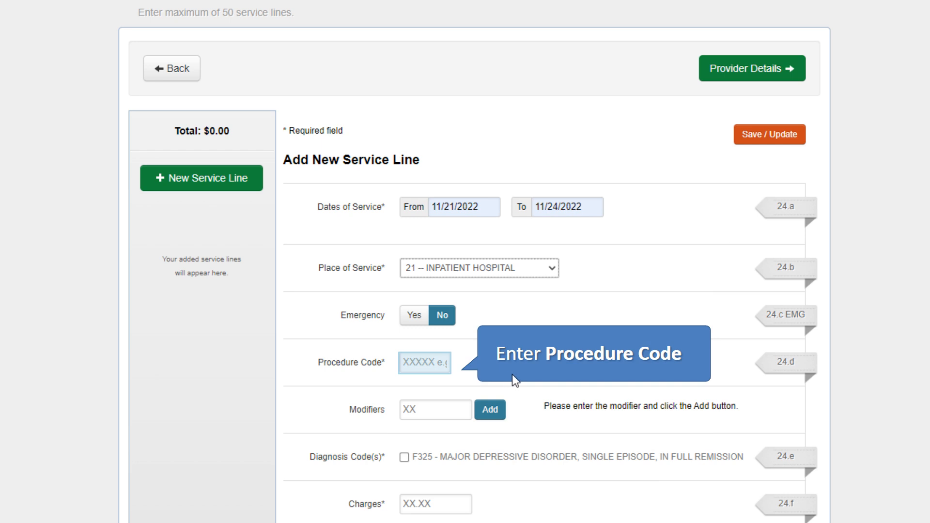
click(417, 362)
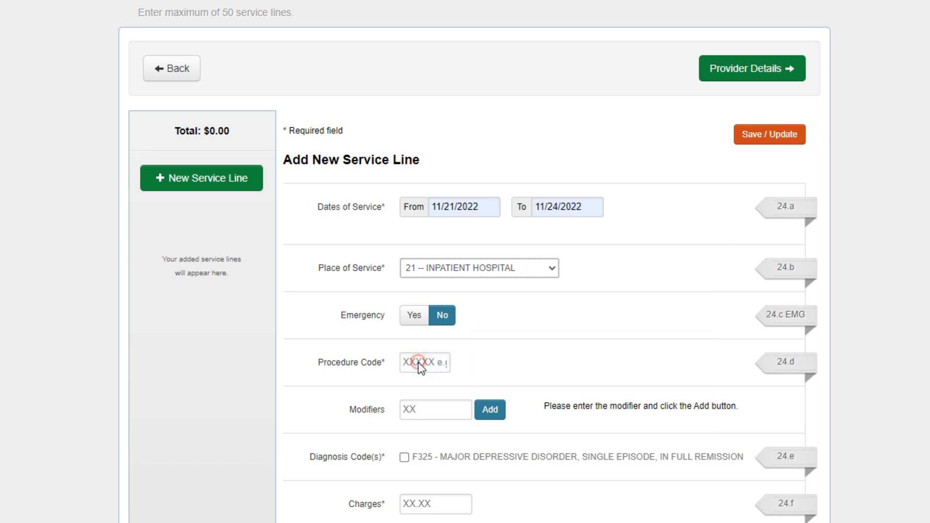
text(90801)
scroll(420, 366, down, 2)
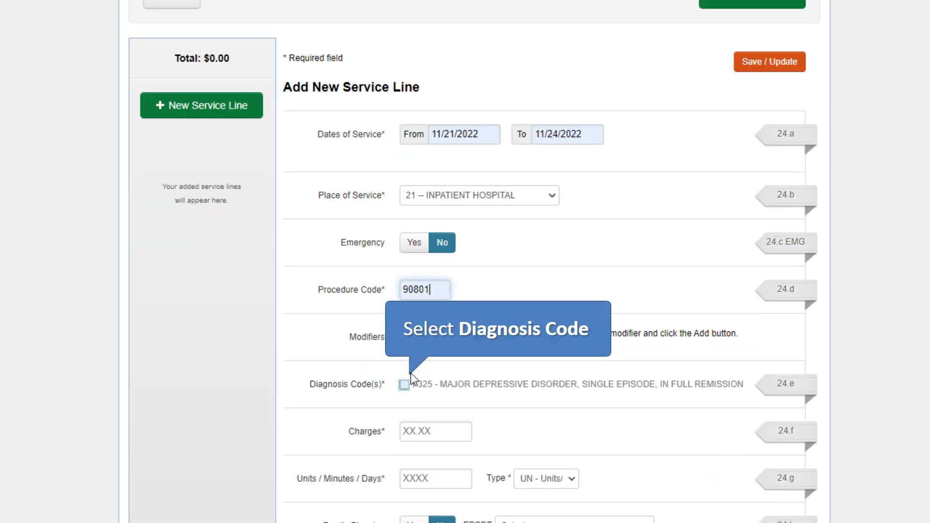
click(405, 386)
Set the service line's charges to 99.0 and its units to 4, and save the line
scroll(405, 389, down, 2)
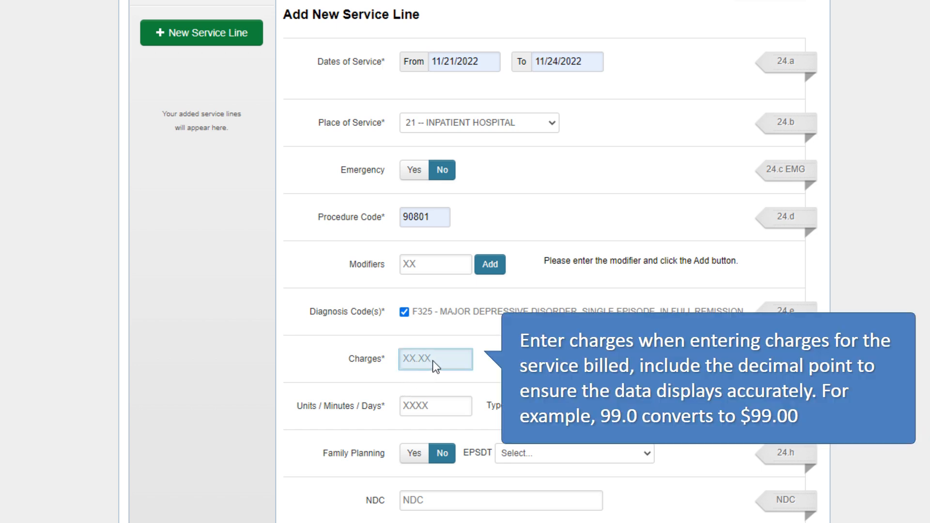
click(433, 361)
text(99.0)
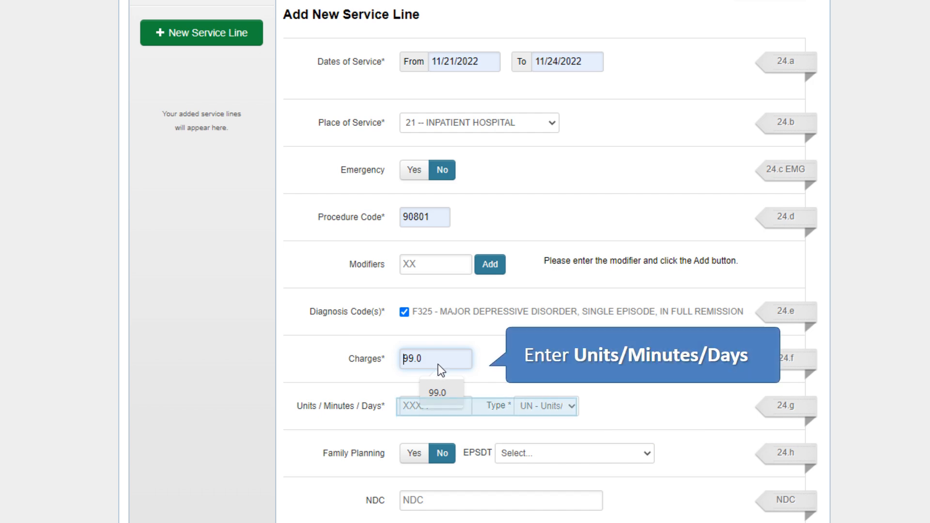
click(481, 405)
text(4)
scroll(486, 410, down, 3)
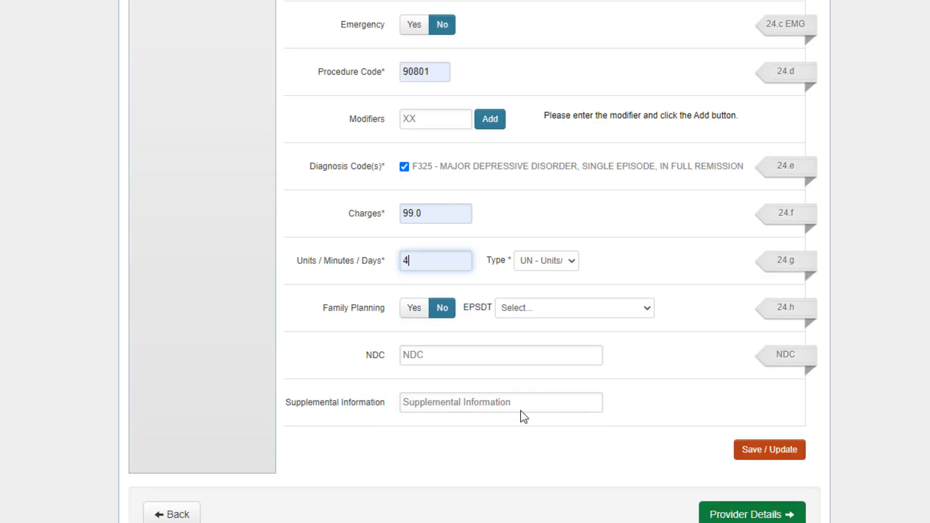
click(766, 451)
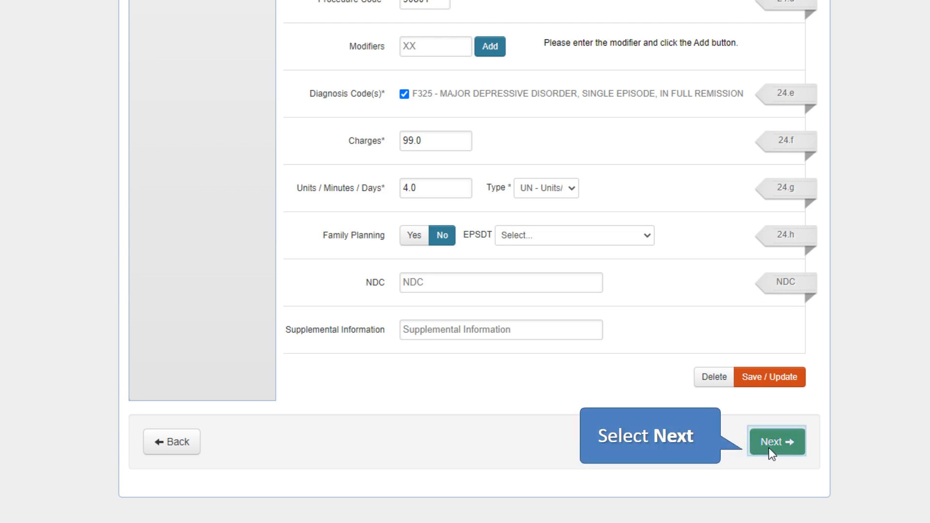
Continue to the claim's provider details, look up the referring provider by NPI, and open the billing provider's taxonomy for entry
click(773, 444)
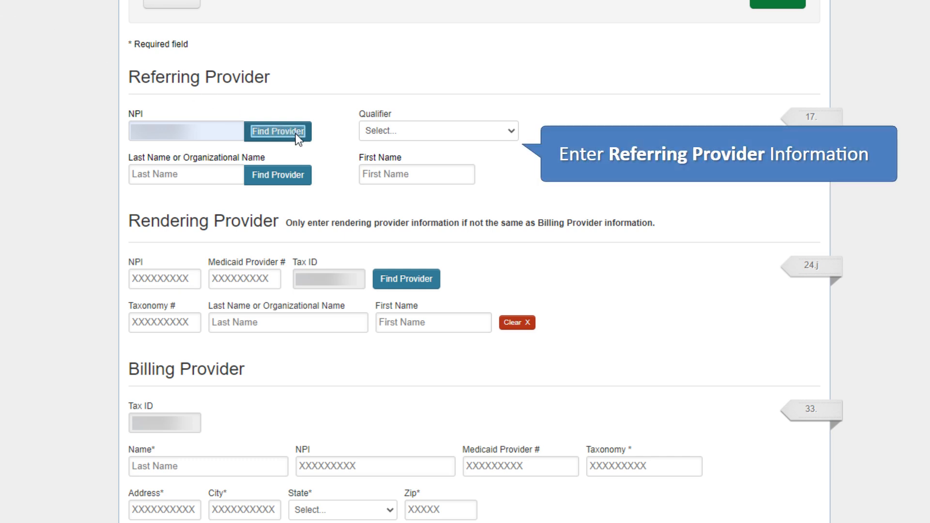
click(296, 135)
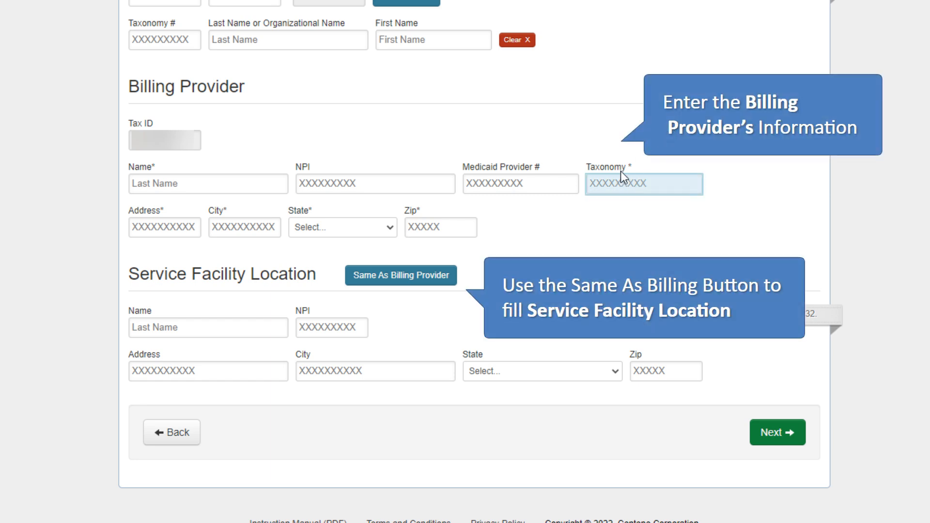
click(606, 185)
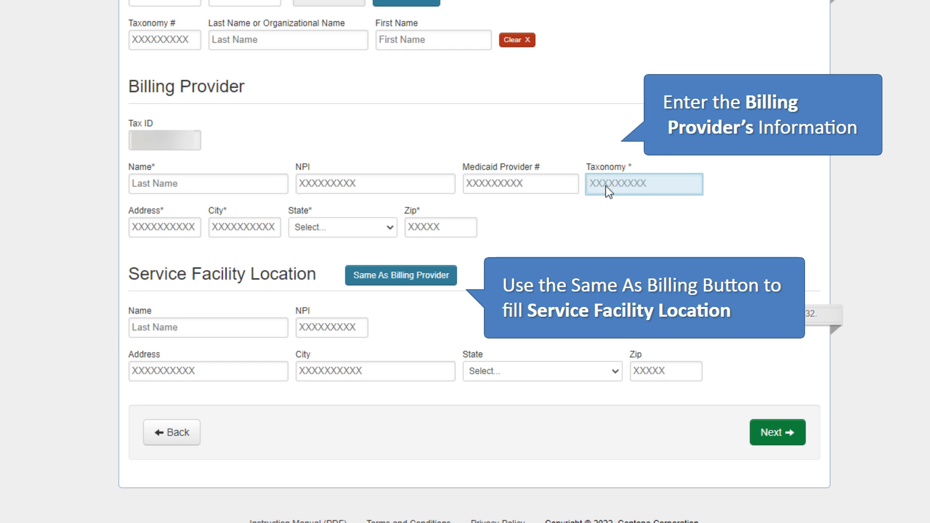
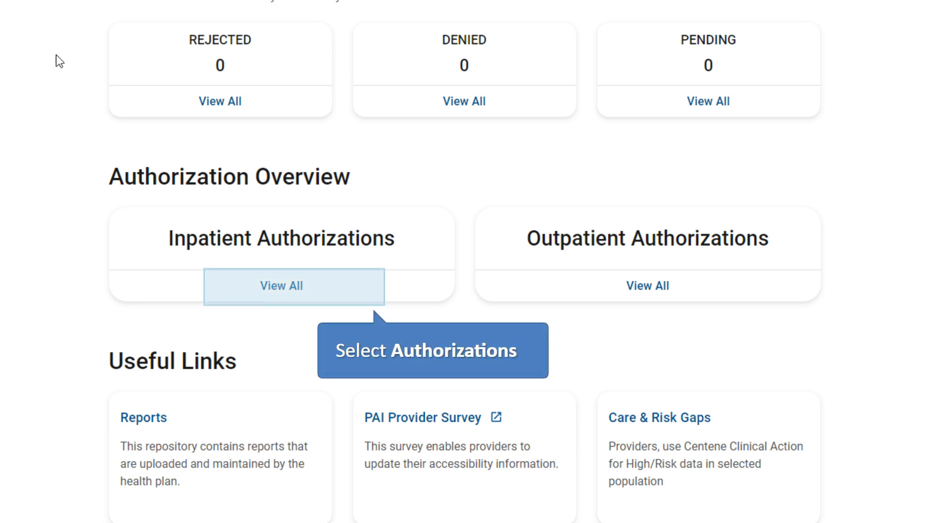
Filter the authorizations list by authorization number and view the disclaimer
click(295, 287)
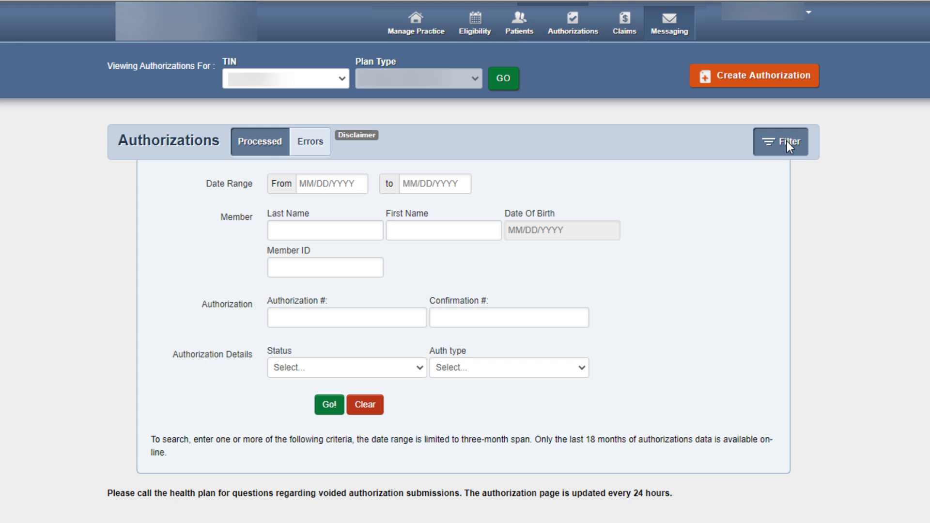
click(400, 319)
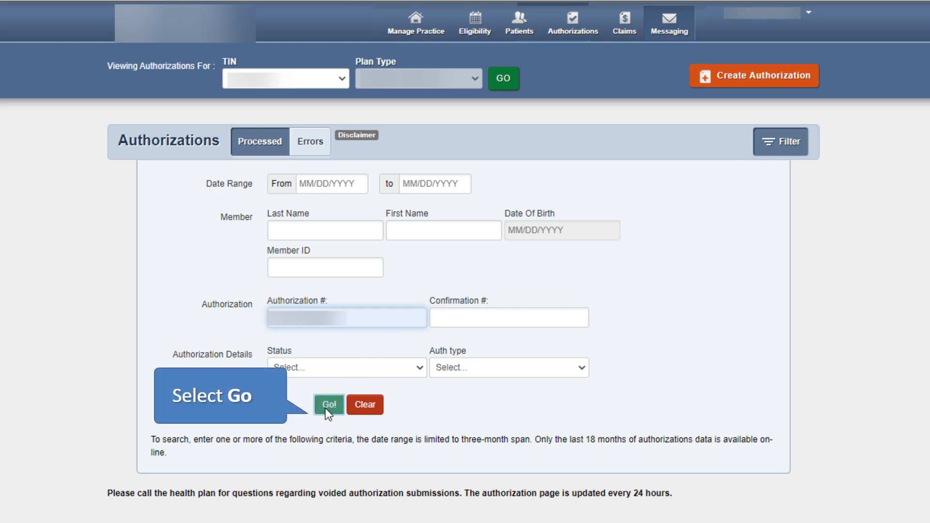
click(328, 404)
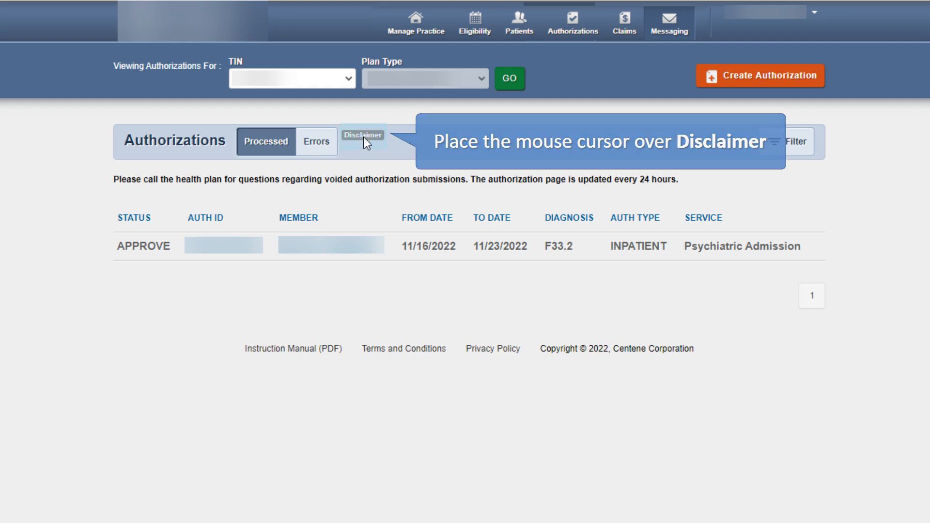
mouse_move(364, 137)
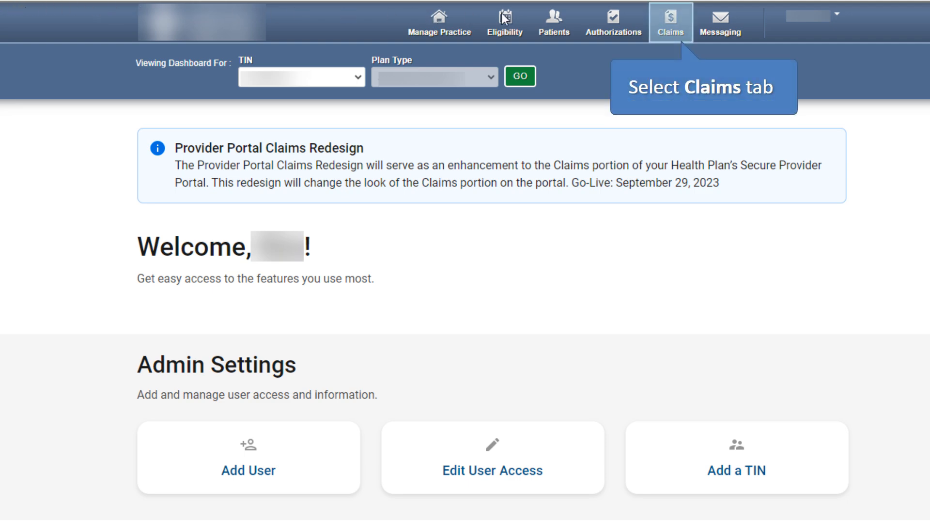
Browse the claims lists: view the draft claims, the paid claims from 12/30/2023 to 01/29/2024, and a pending claim's details
click(674, 19)
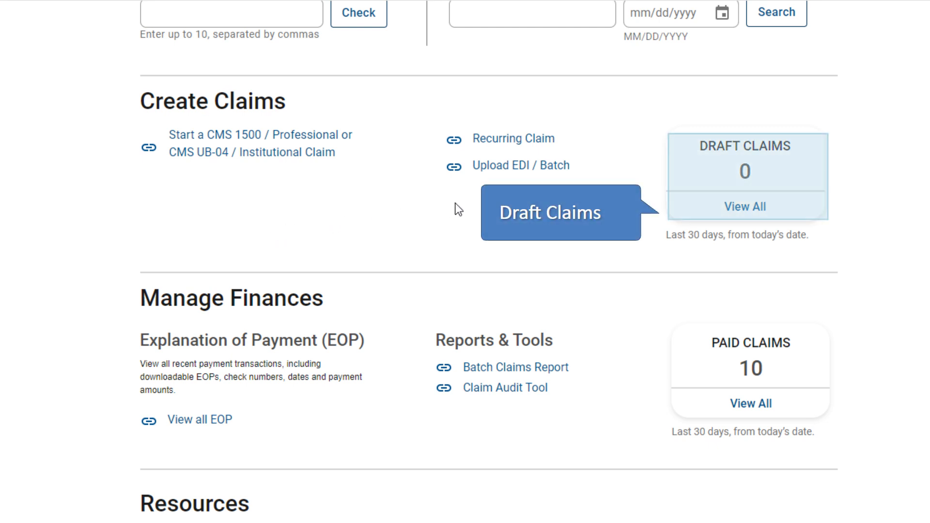
click(724, 167)
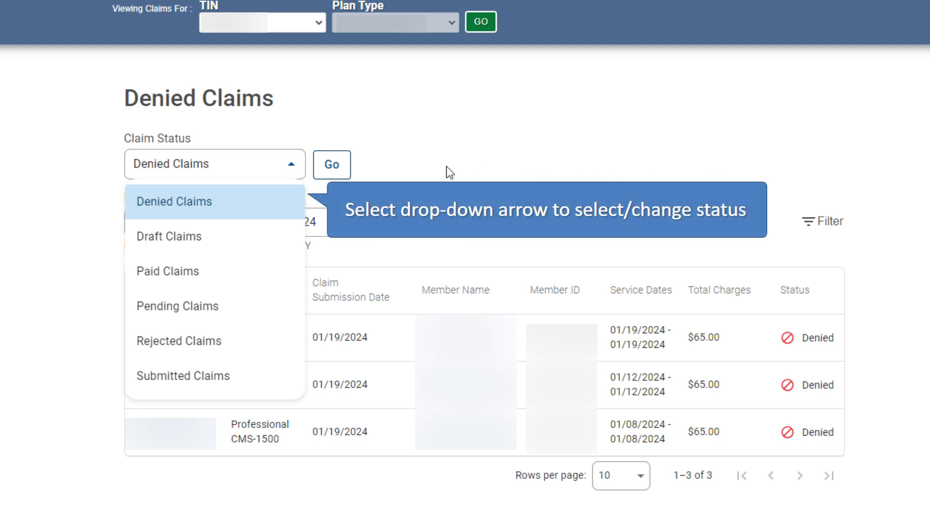
click(284, 167)
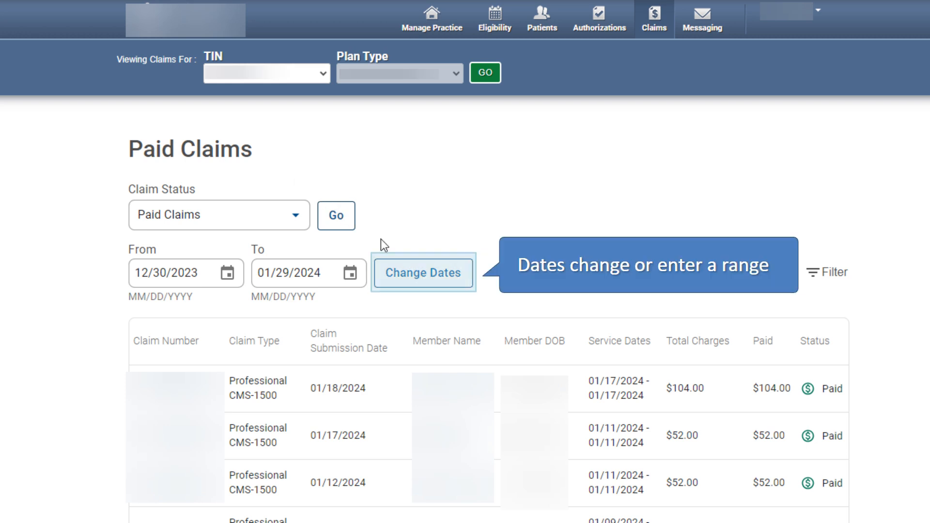
click(425, 272)
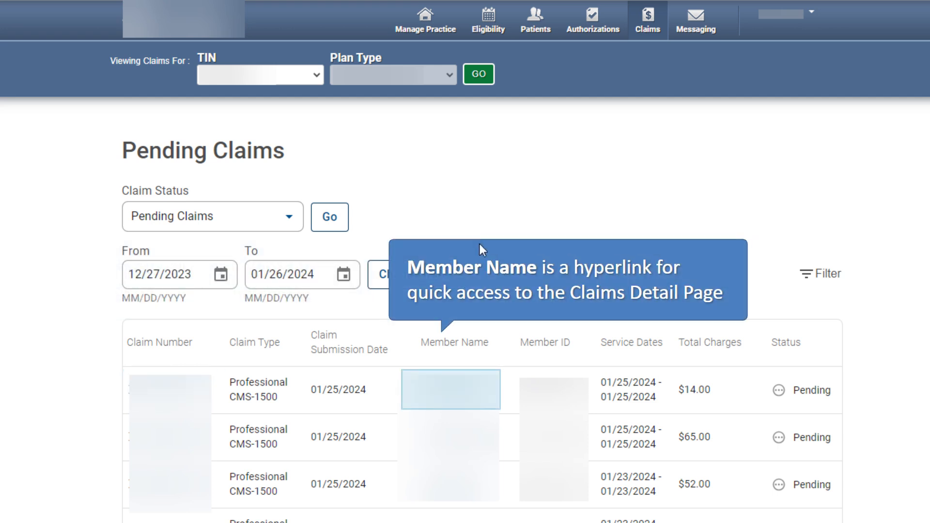
click(443, 393)
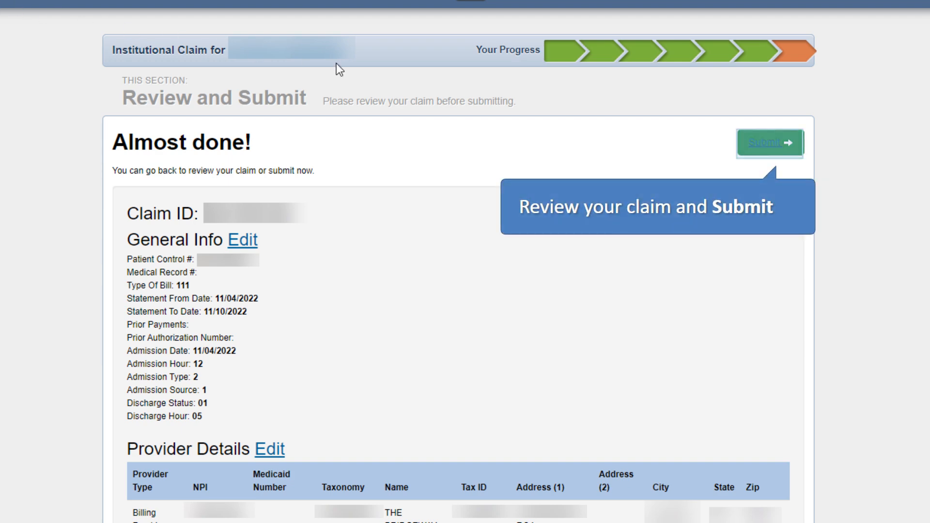
Submit the reviewed institutional claim, and start a void/recoup of the denied CMS-1500 claim
click(770, 144)
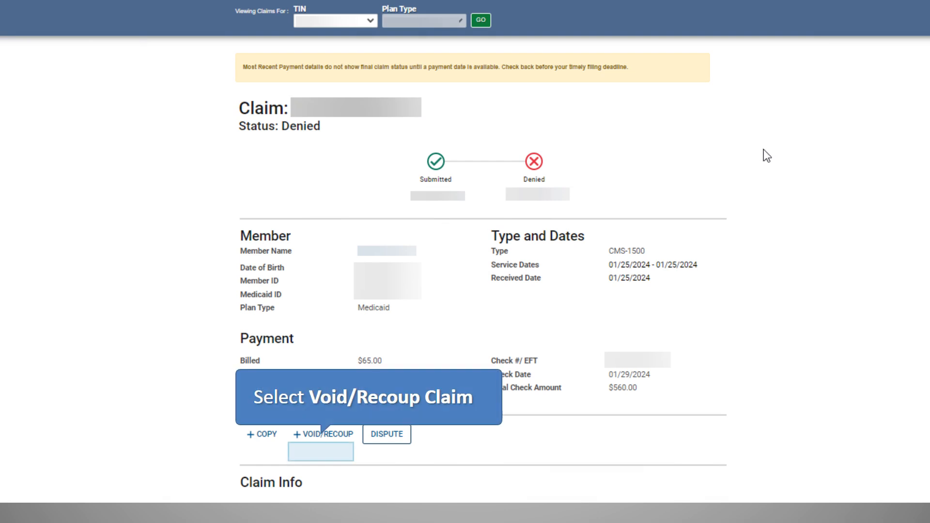
click(338, 453)
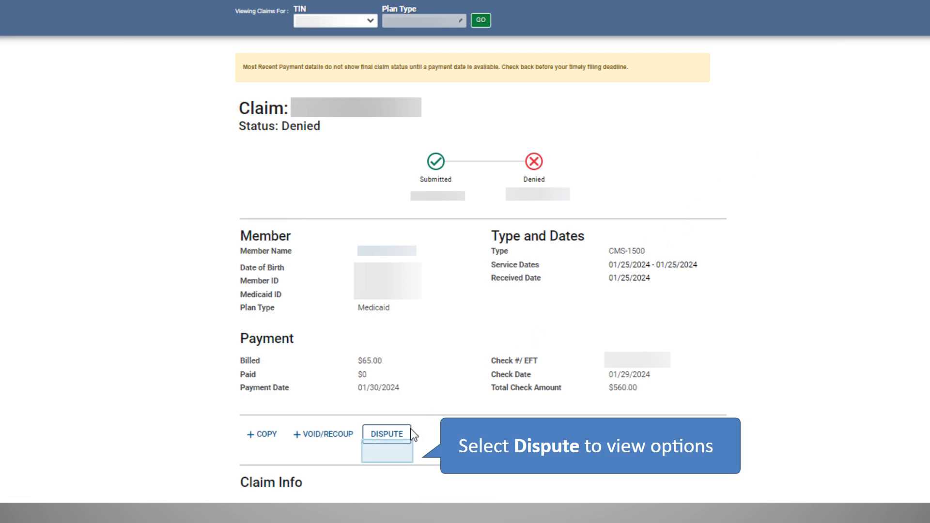
Open the denied claim's dispute options, choose Correct the Claim, and start a Reconsideration with the type Claim Paid at the Incorrect Amount
click(383, 449)
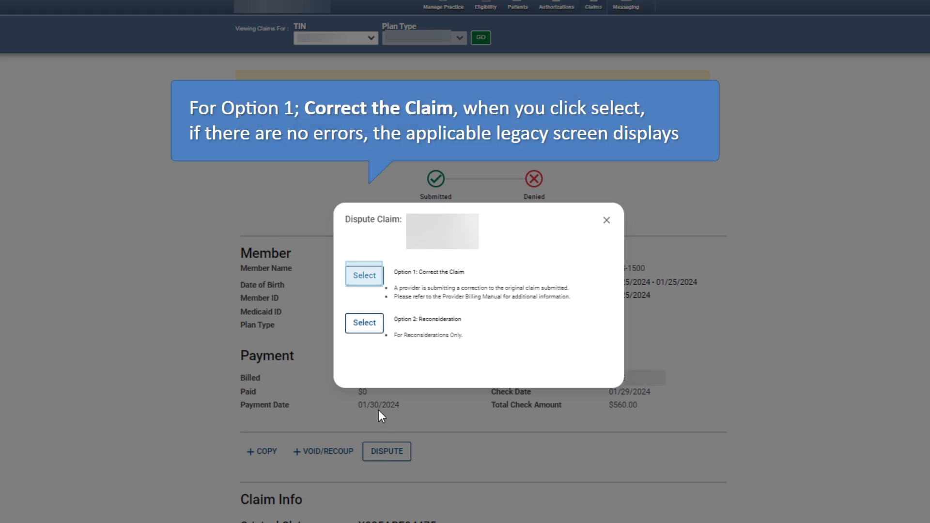
click(359, 275)
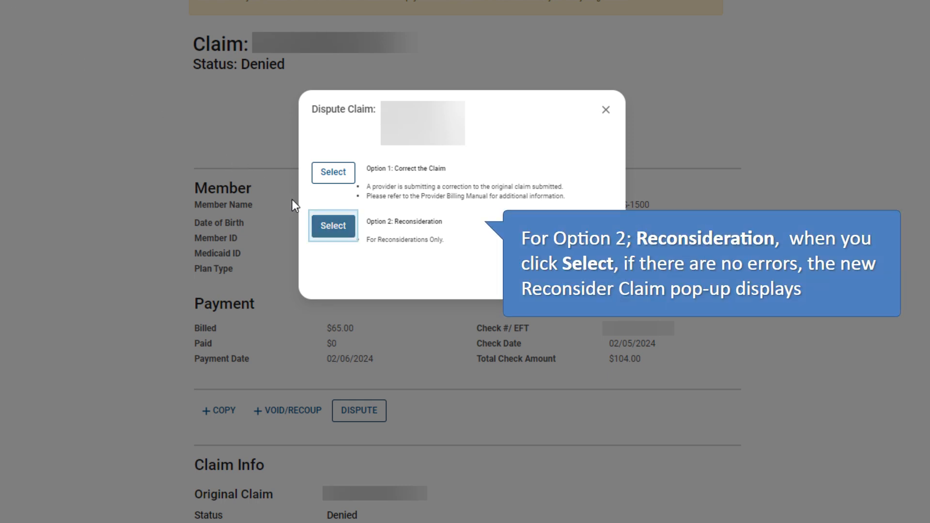
click(327, 226)
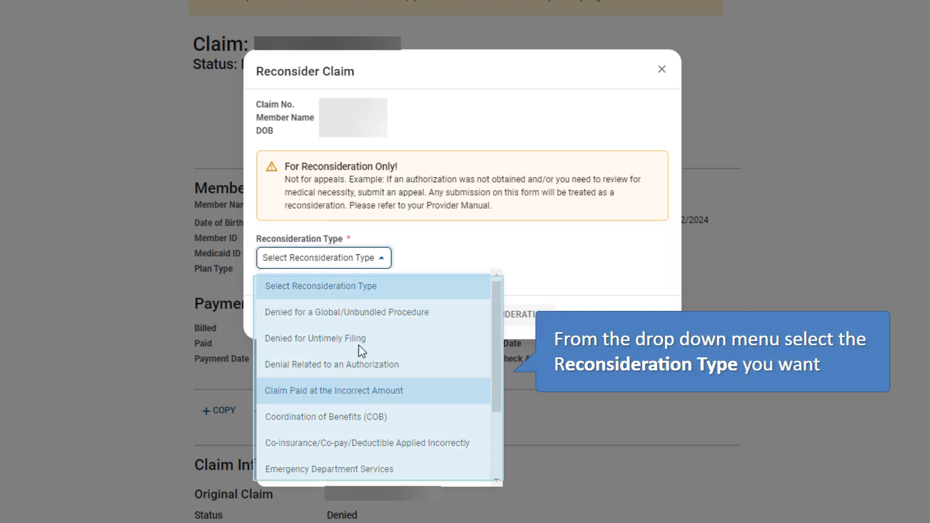
click(370, 387)
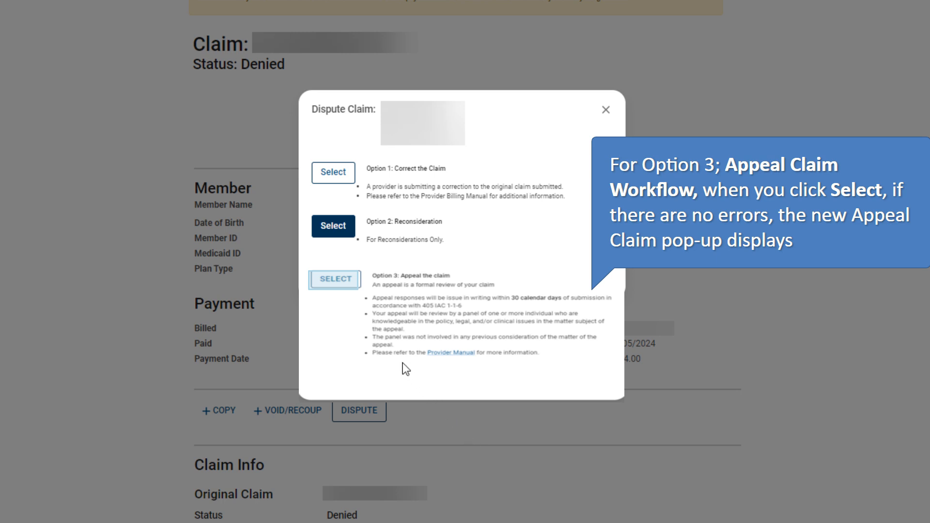
Start an appeal of the denied claim and review the rest of the appeal form
click(334, 289)
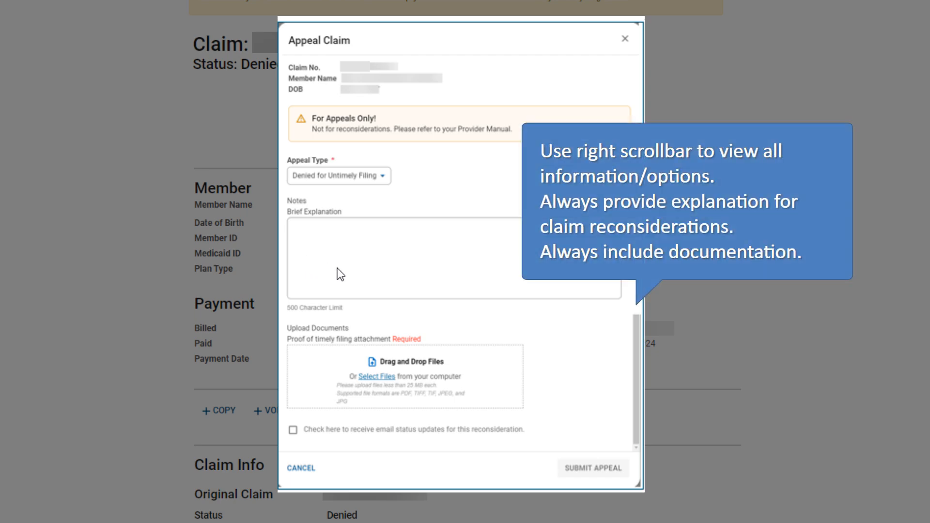
click(633, 376)
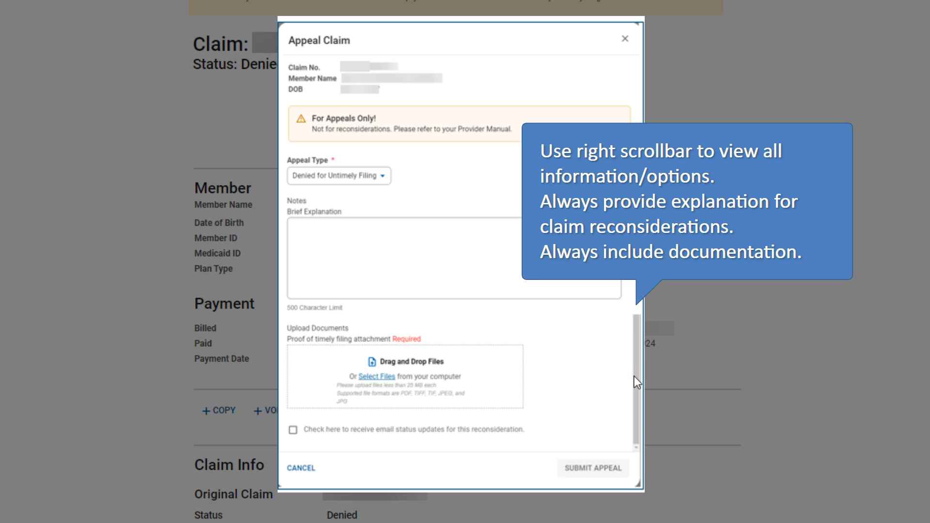
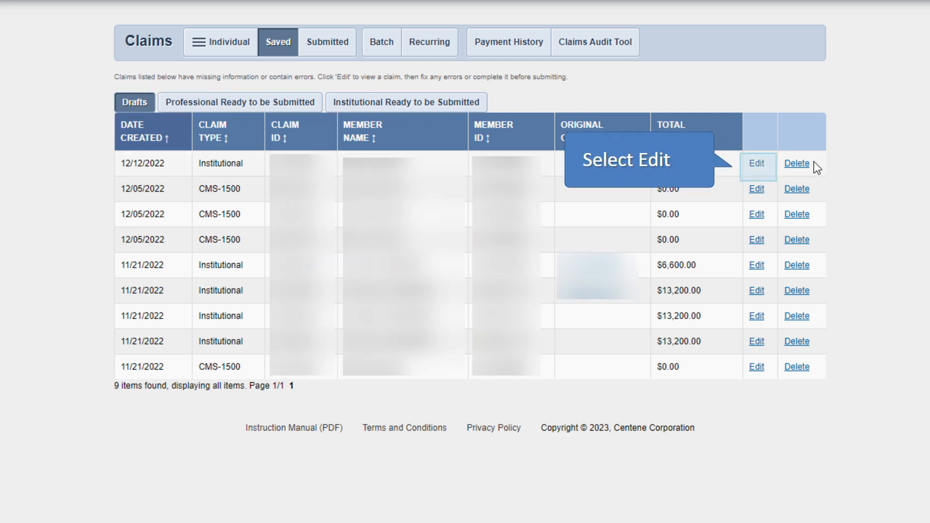
Edit the 12/12/2022 institutional draft claim, continue to its service lines and save, and delete the draft from the saved claims
click(757, 163)
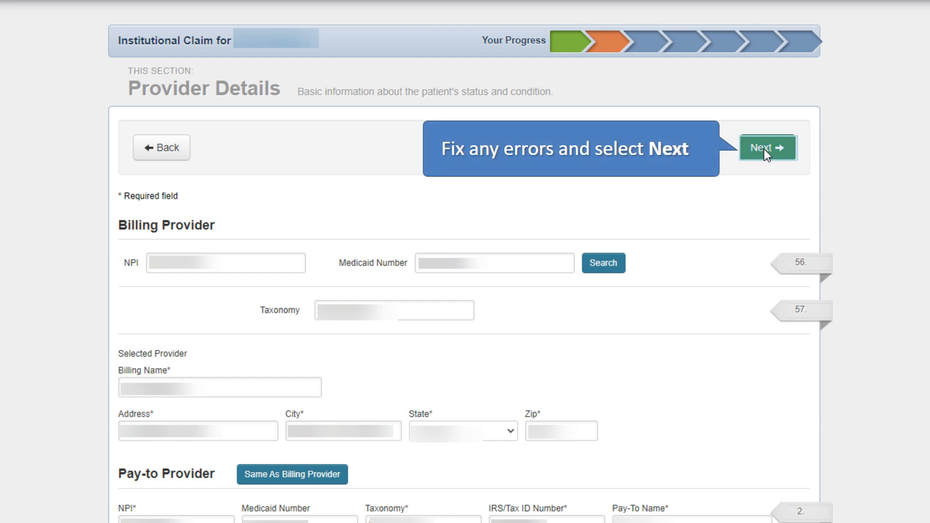
click(763, 148)
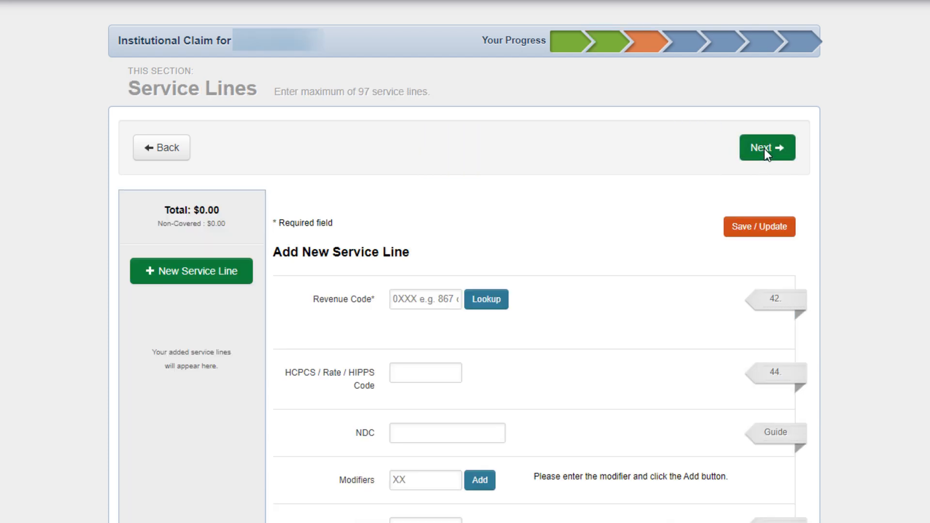
click(761, 226)
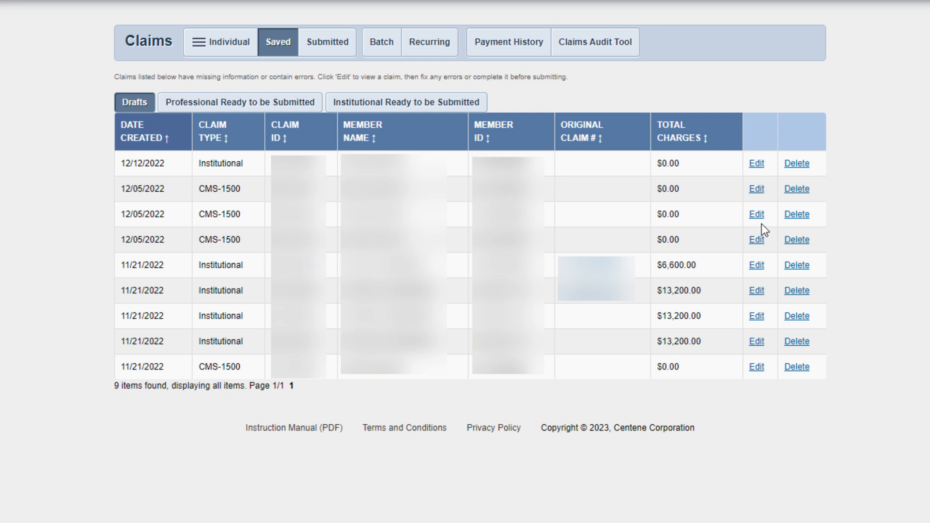
click(800, 163)
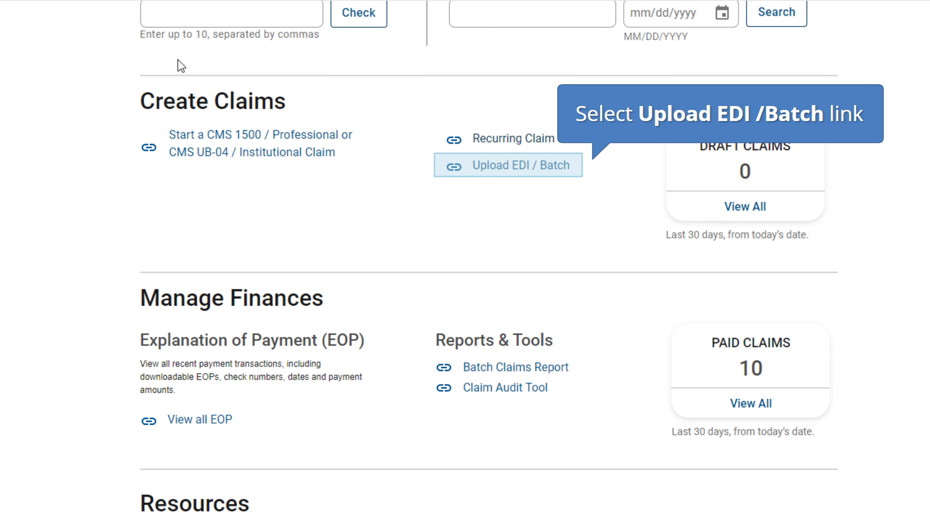
Start a batch claims upload with file type 837P and open the selection of the file to upload
click(496, 167)
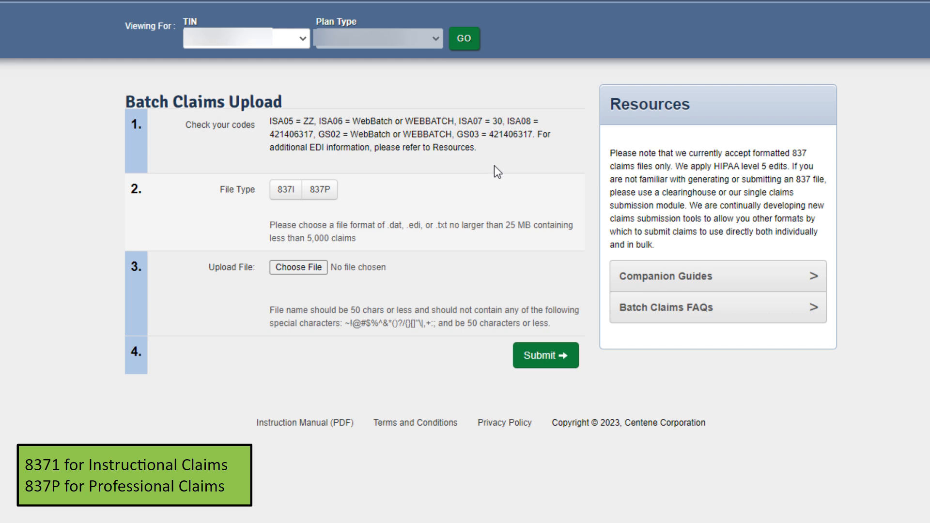
click(321, 191)
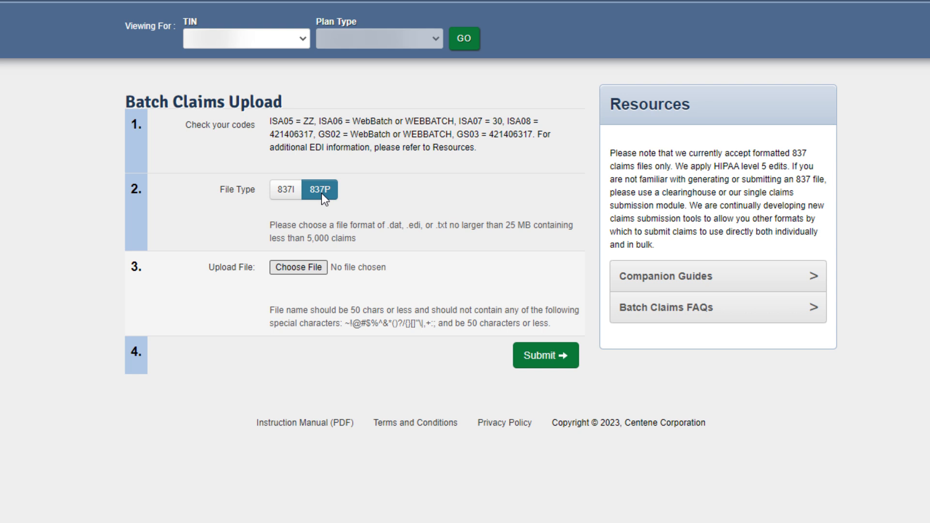
click(299, 266)
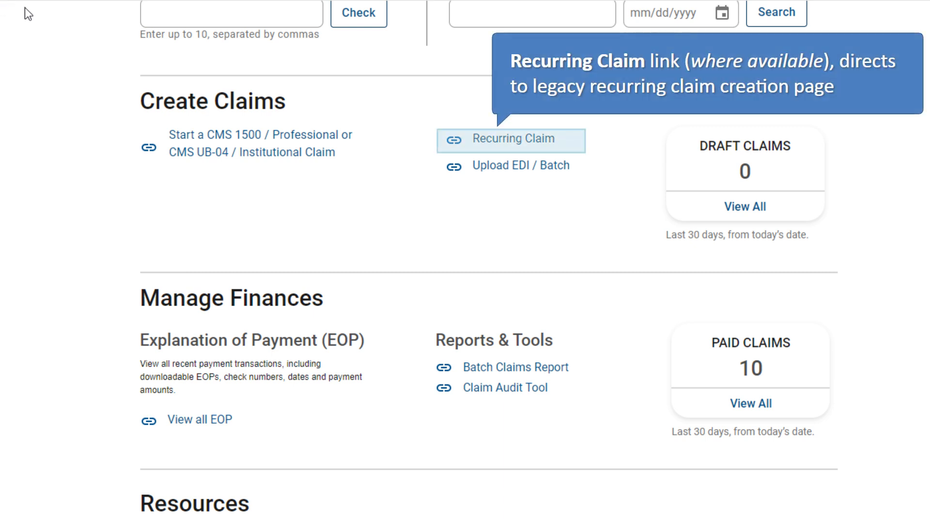
Start a recurring claim with the Personal Care Services - T1019 template, select a service location, and add a member to the member list
click(492, 140)
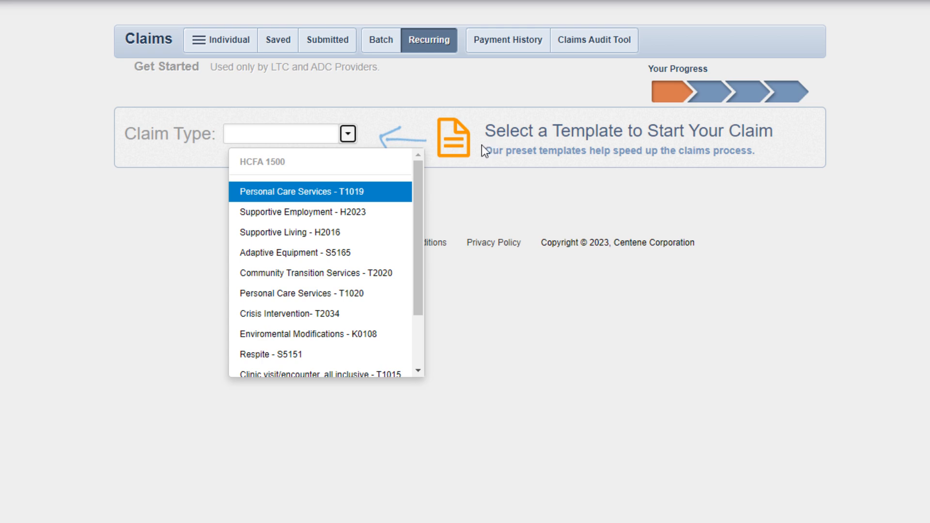
click(332, 192)
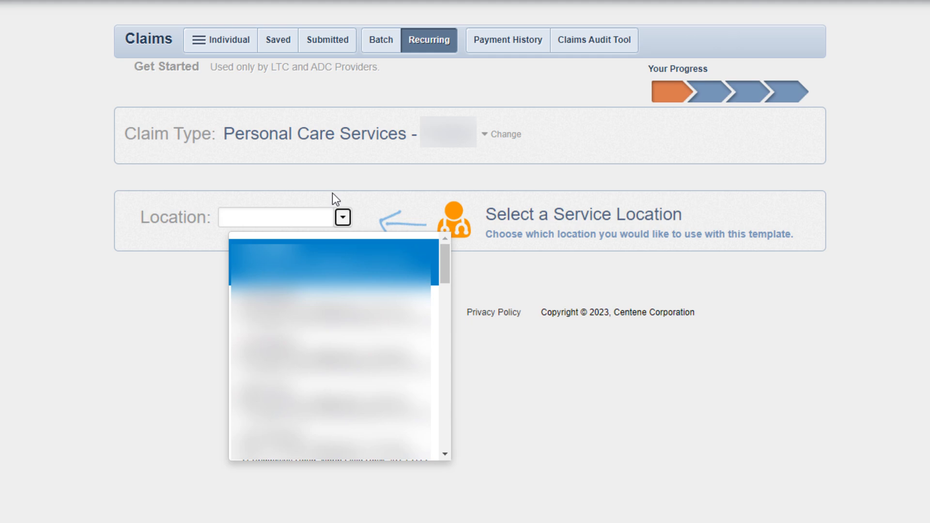
click(329, 268)
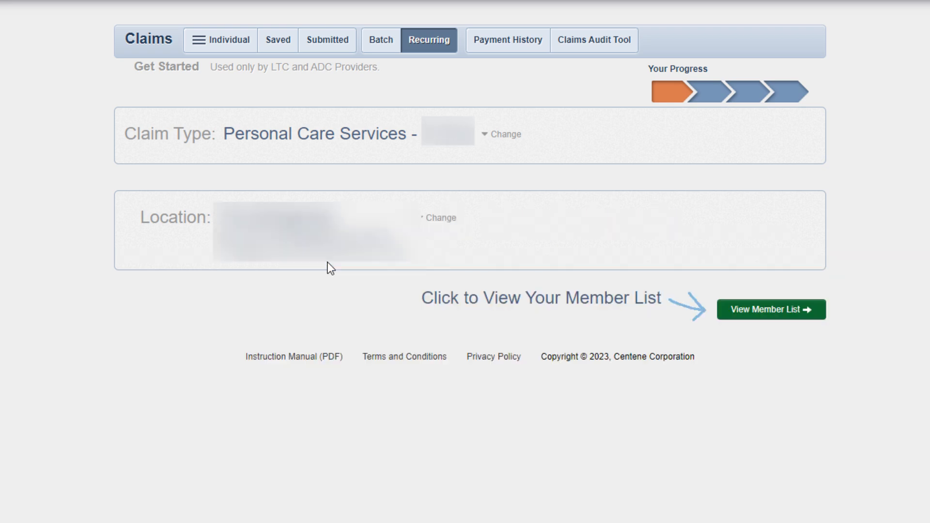
click(770, 309)
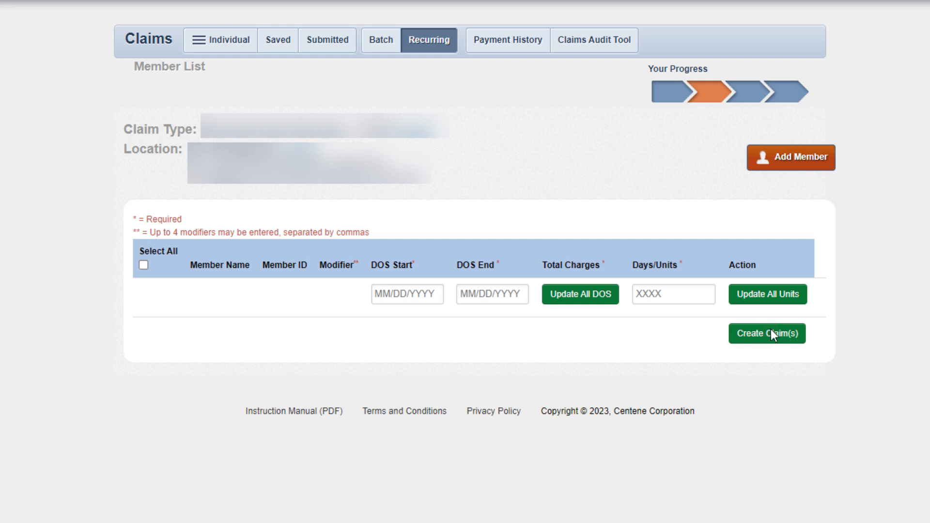
click(793, 158)
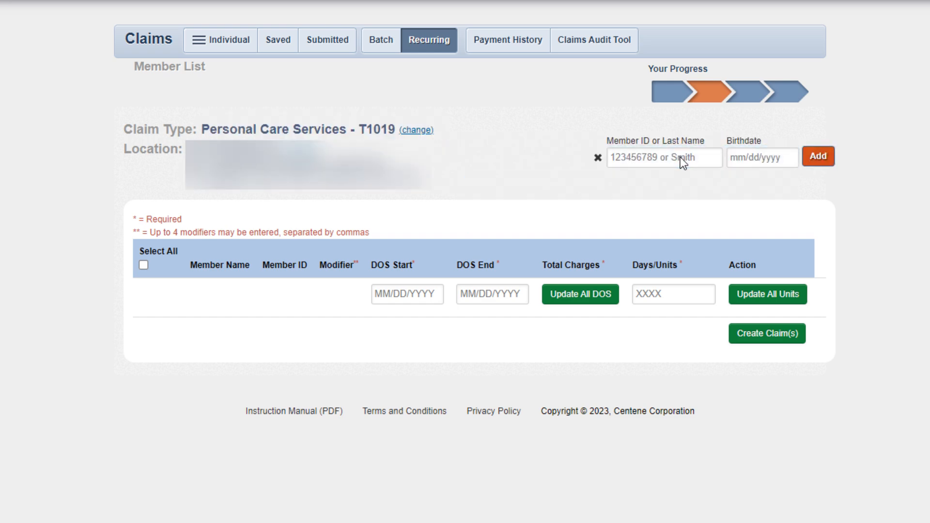
click(813, 156)
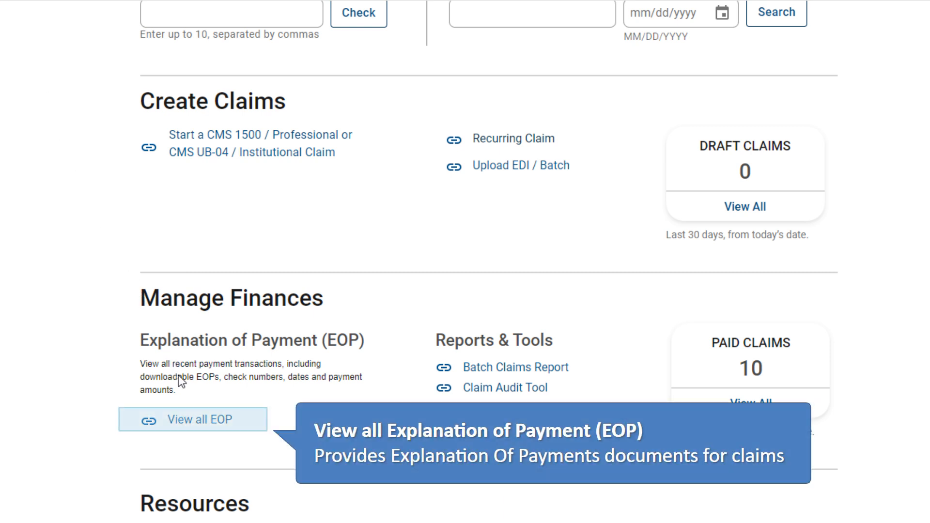
View all Explanations of Payment and open the payment details for the check date 12/13/2022
click(199, 420)
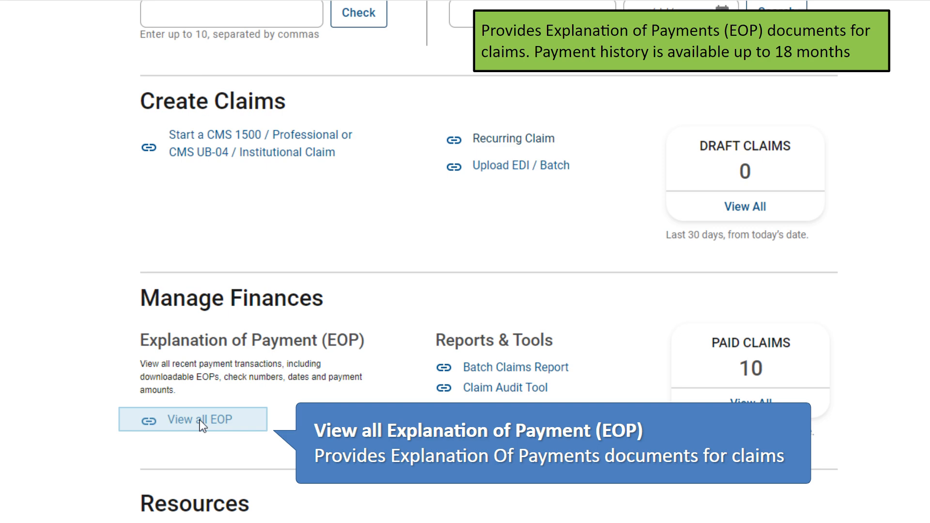
click(202, 421)
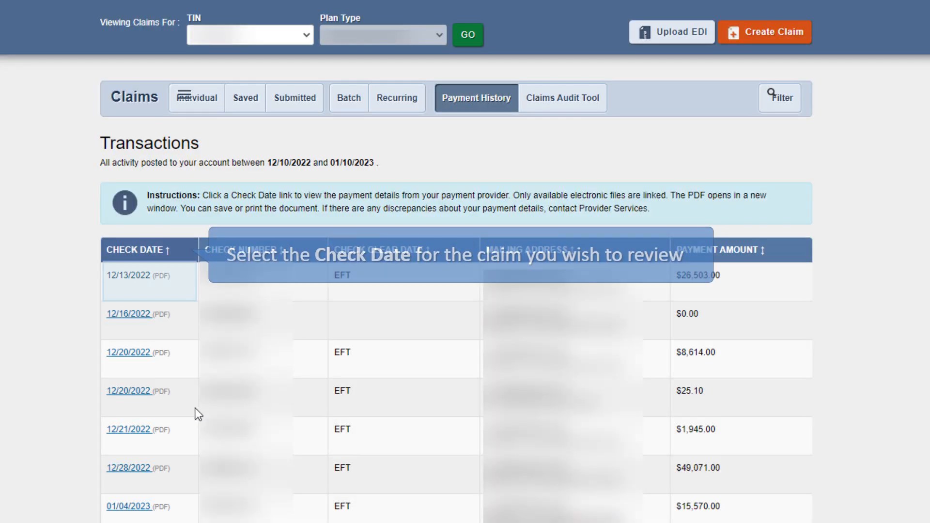
click(145, 277)
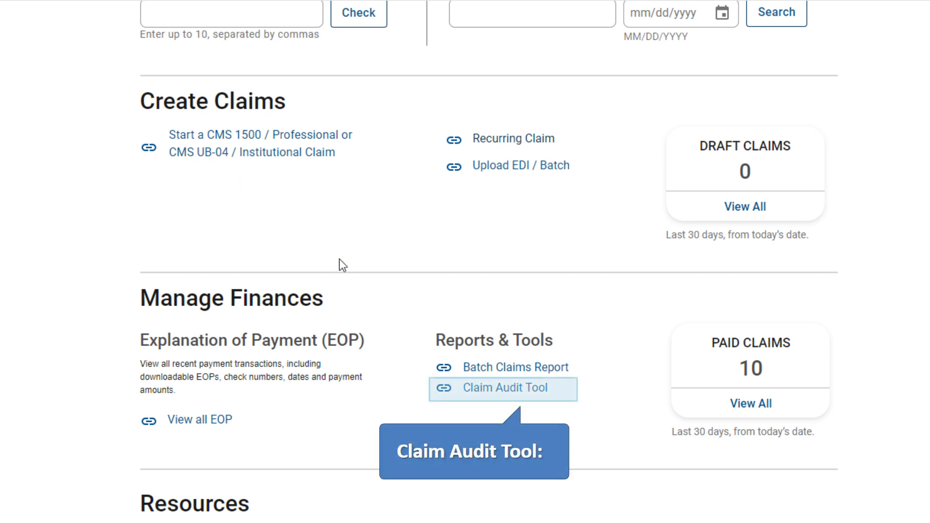
Open the Claim Audit Tool and accept its pass-through terms, and open the filter of the patient list
click(511, 390)
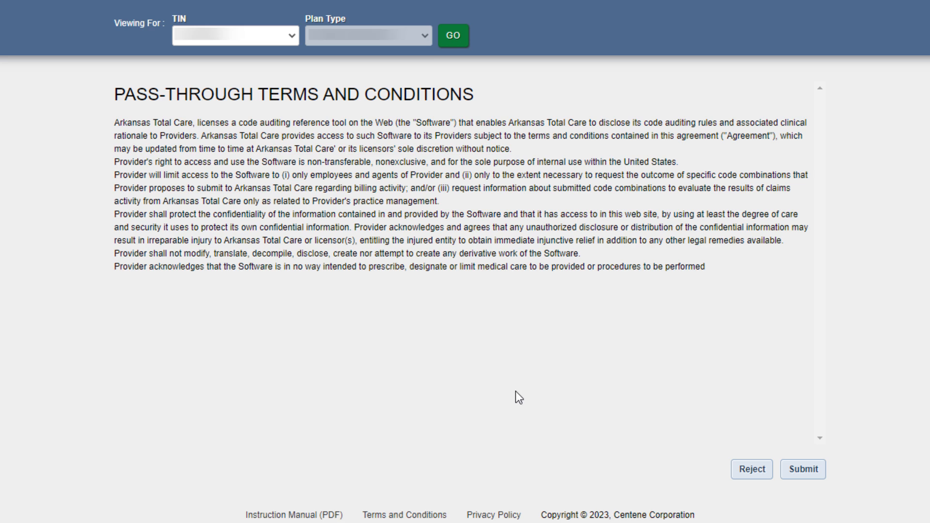
click(798, 470)
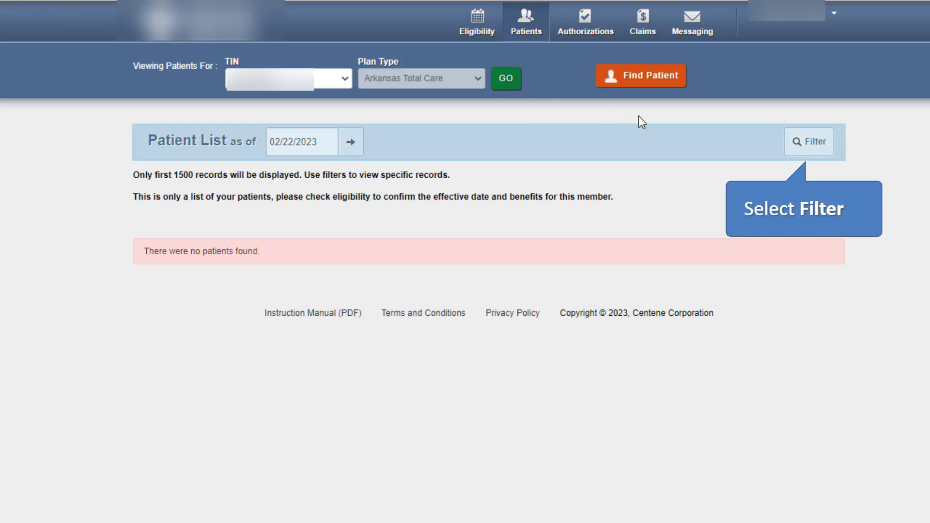
click(820, 149)
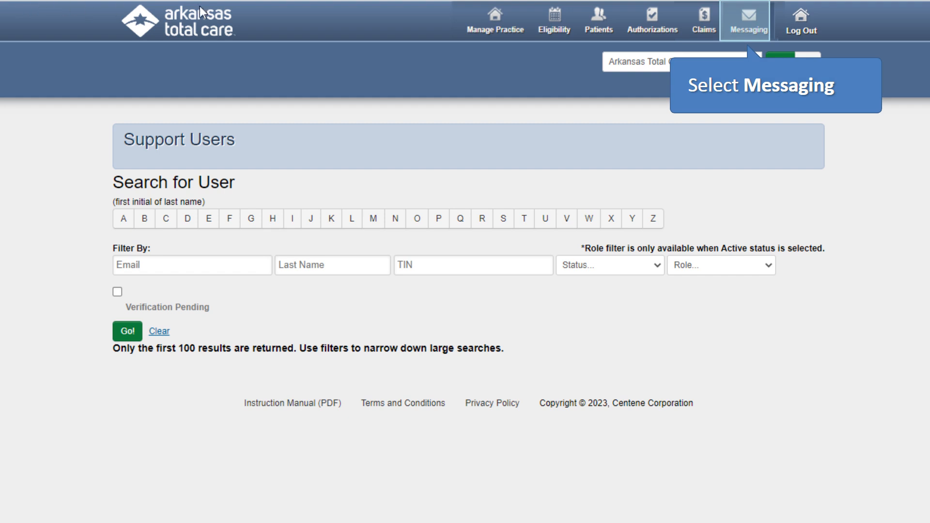
Open the secure messaging inbox, reply to the Member Connections Request message, and send that message to trash
click(734, 22)
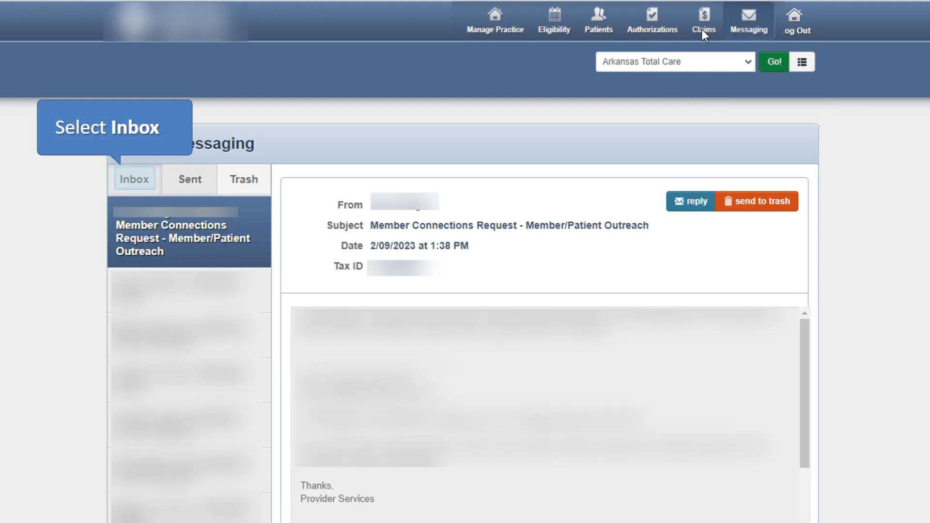
click(135, 180)
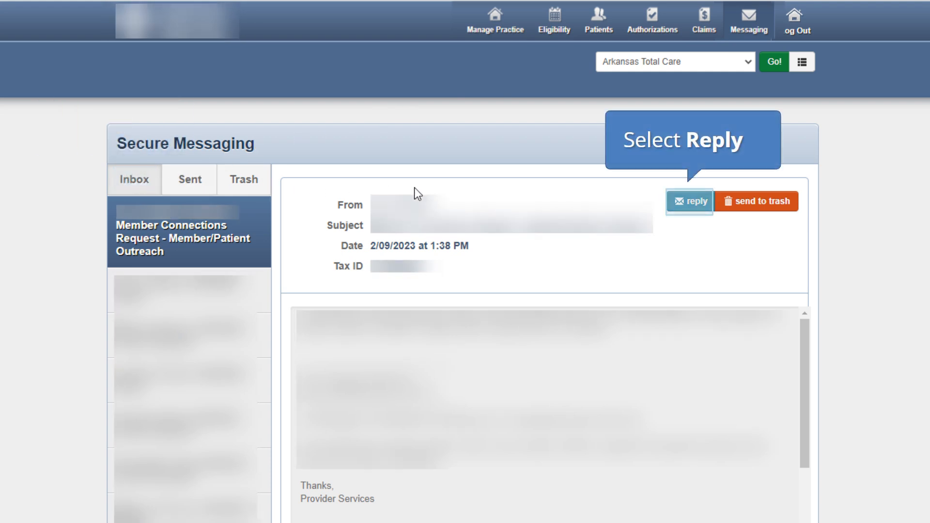
click(694, 199)
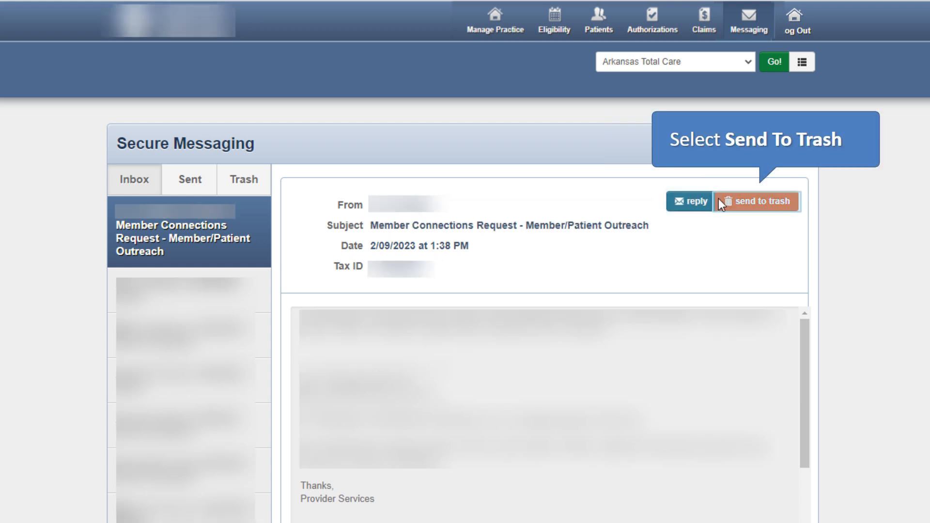
click(758, 201)
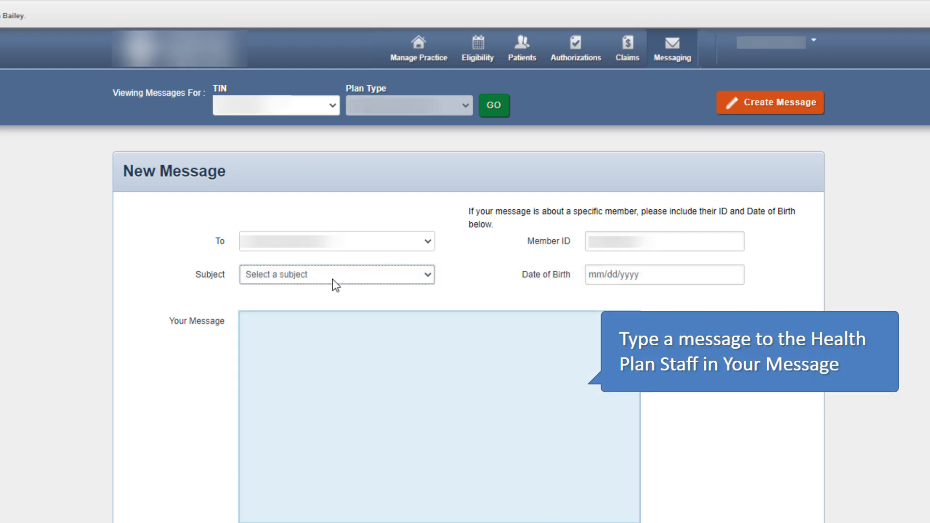
Send the new message to the health plan staff and view the sent messages
click(254, 329)
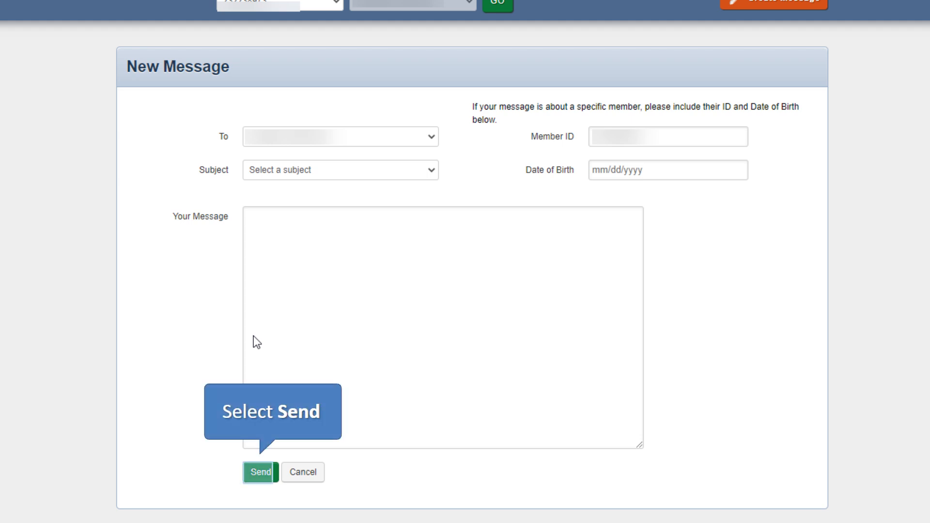
click(255, 472)
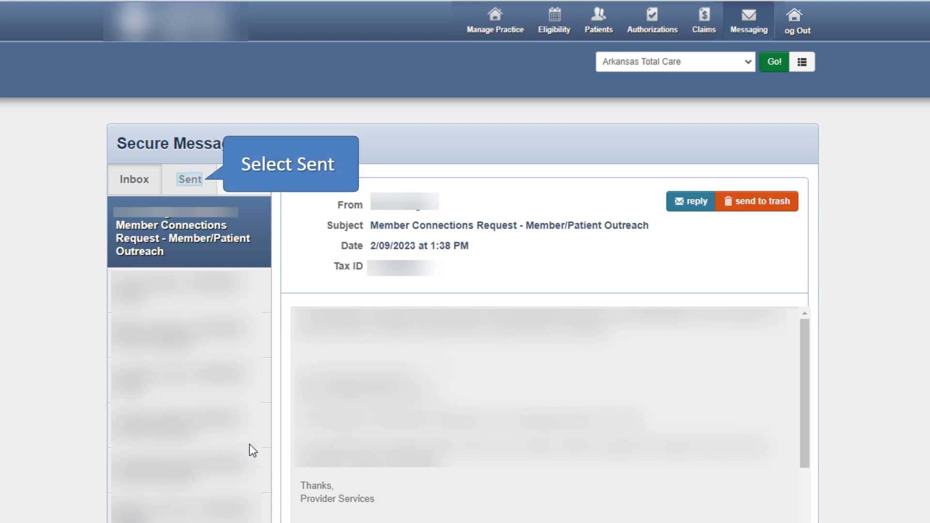
click(194, 184)
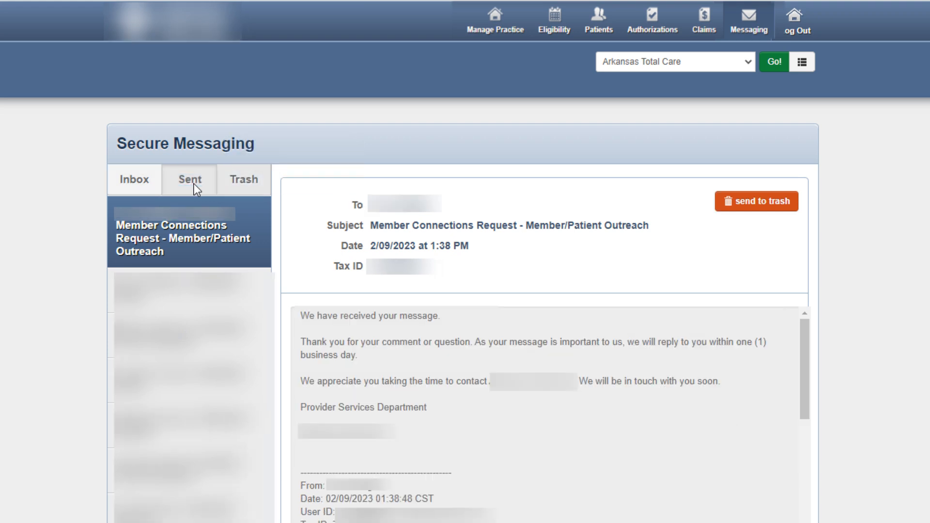